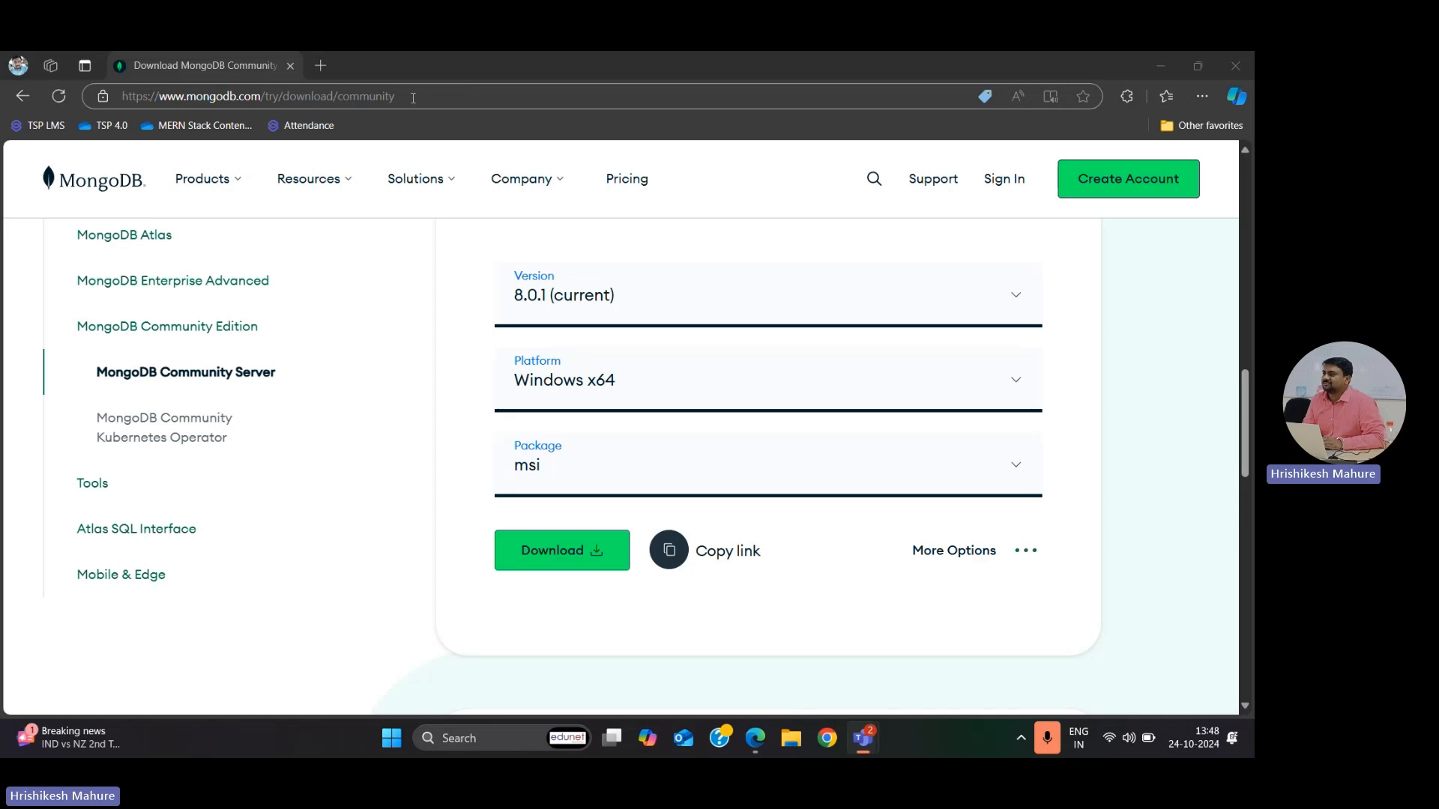
click(413, 98)
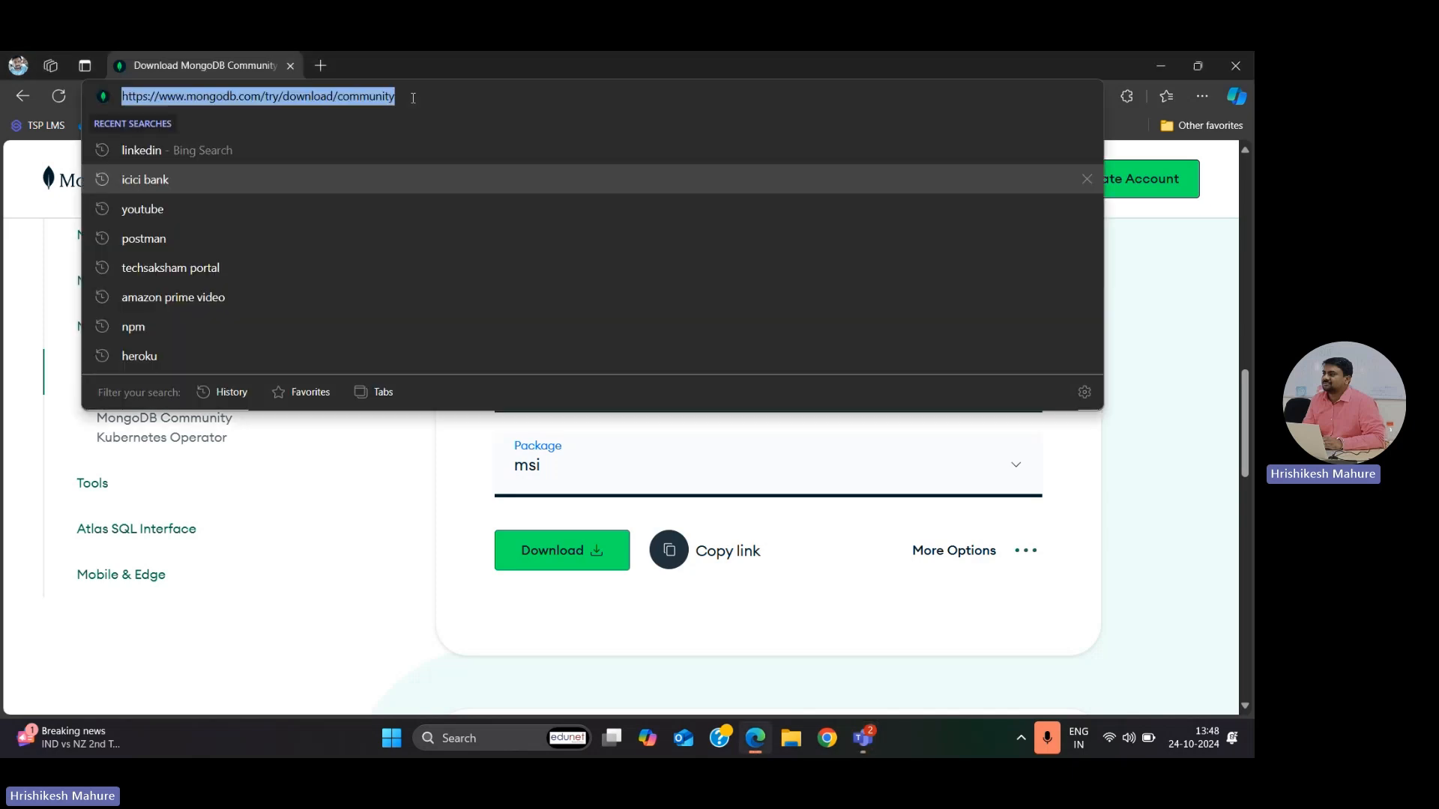
click(1175, 340)
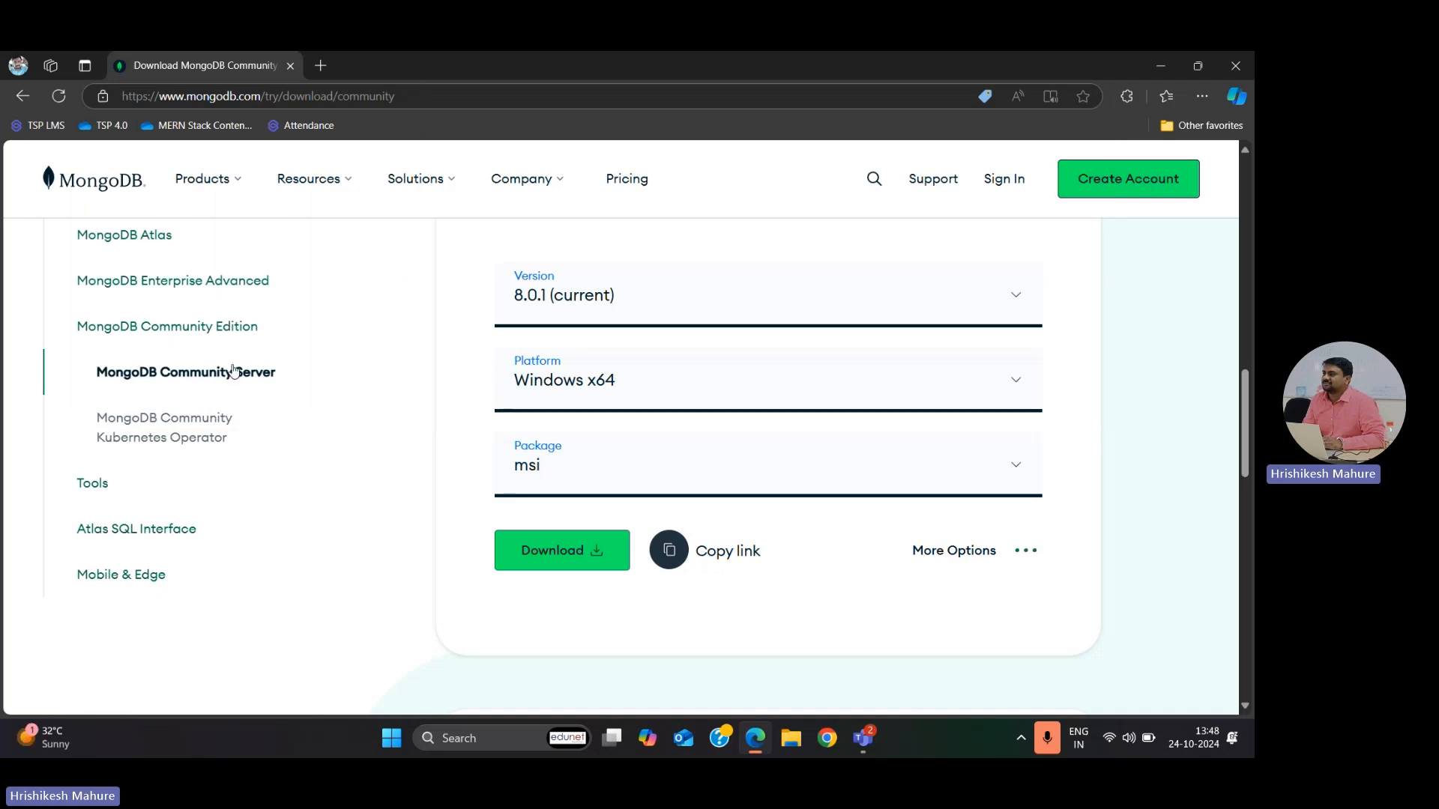
Step: Choose version 8.0.1 (current), platform Windows x64 and package msi for the MongoDB Community Server download
click(205, 378)
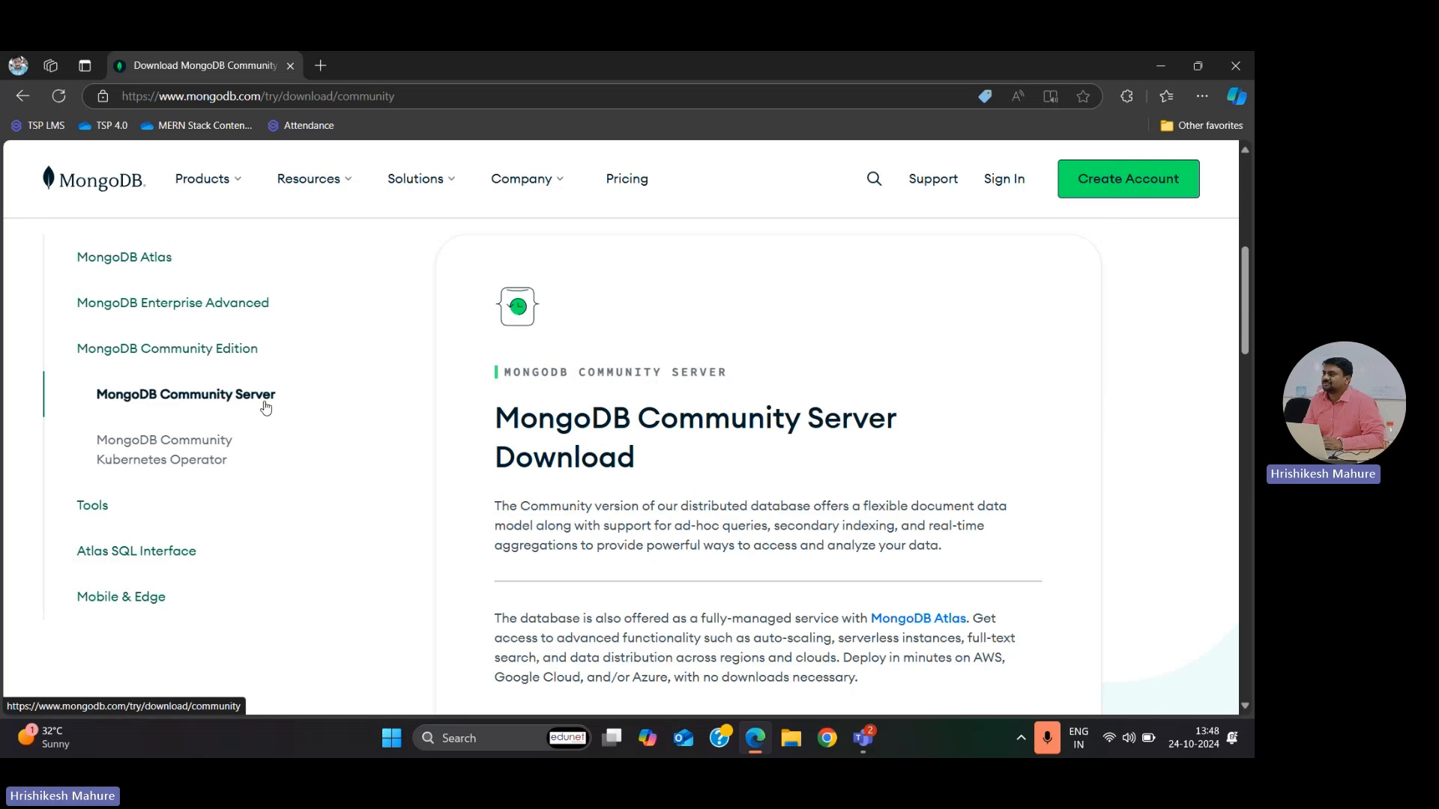
scroll(676, 429, down, 7)
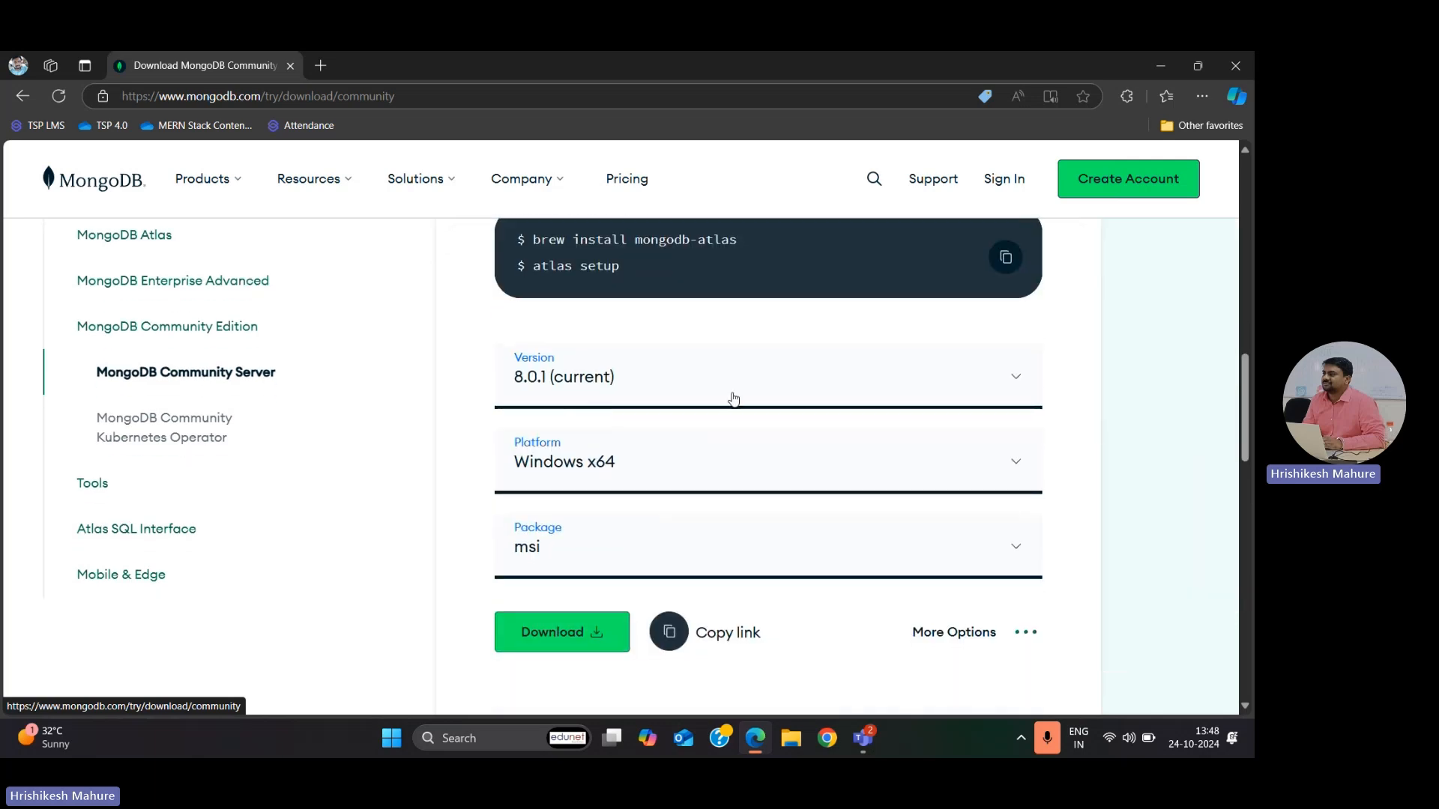
scroll(731, 401, down, 1)
click(958, 302)
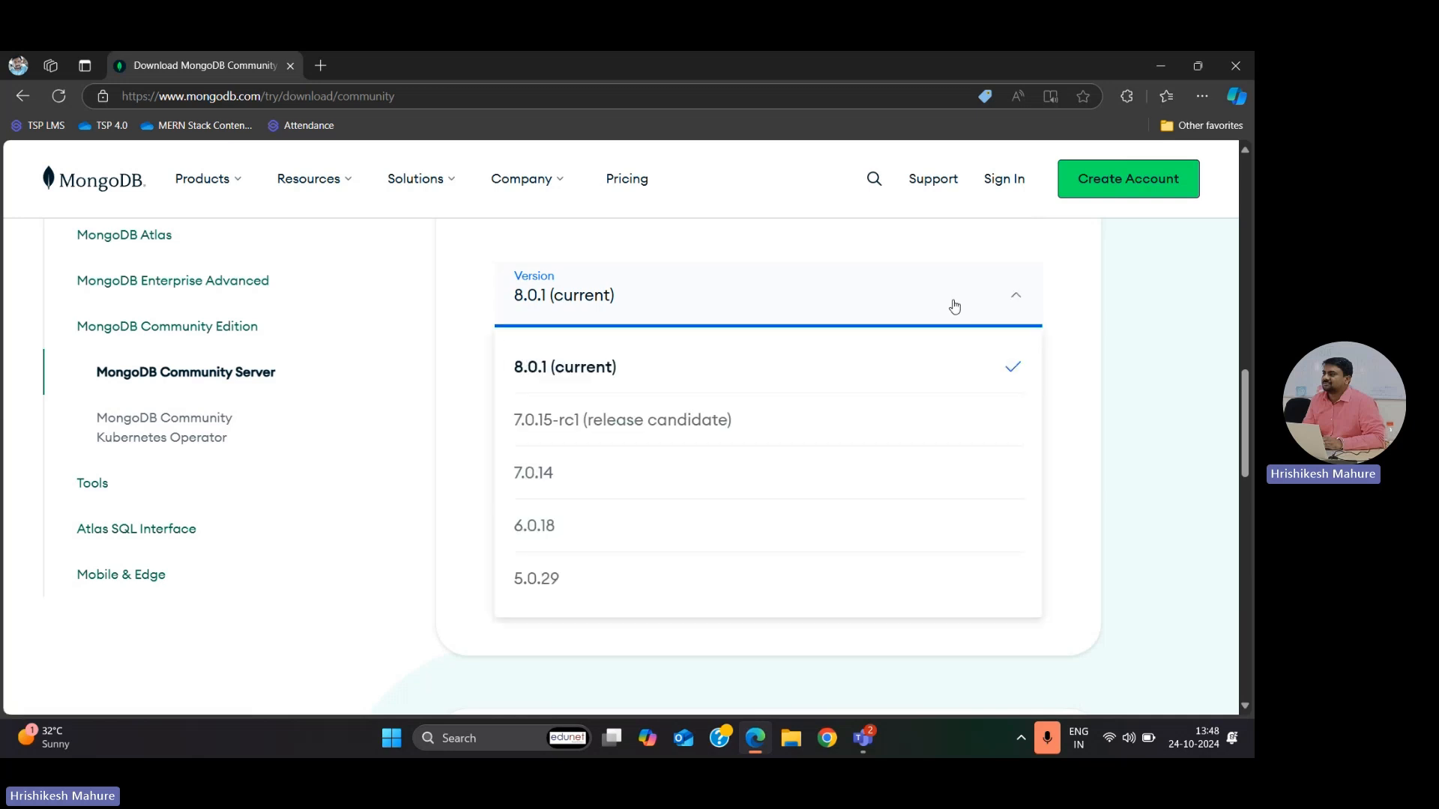
click(635, 368)
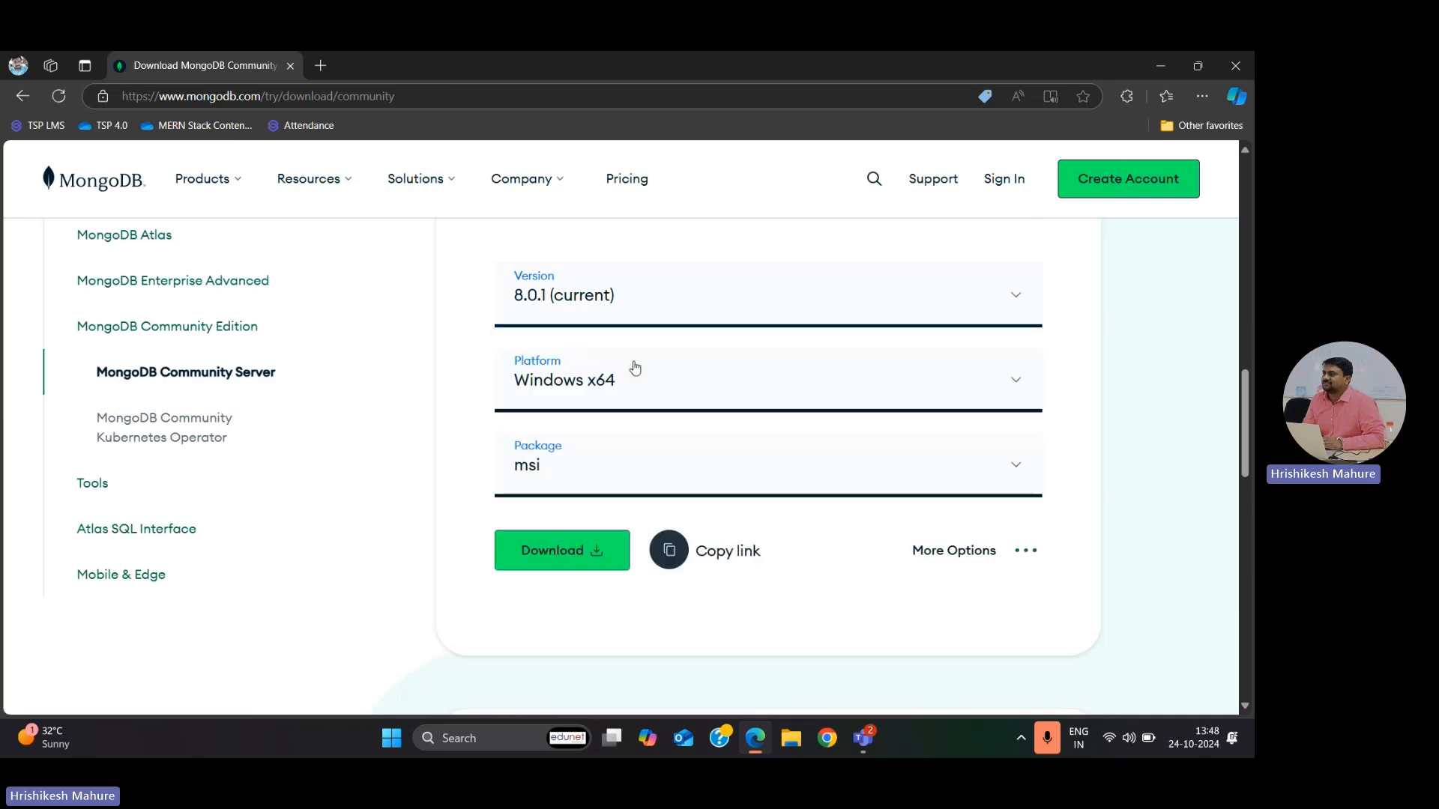
click(611, 395)
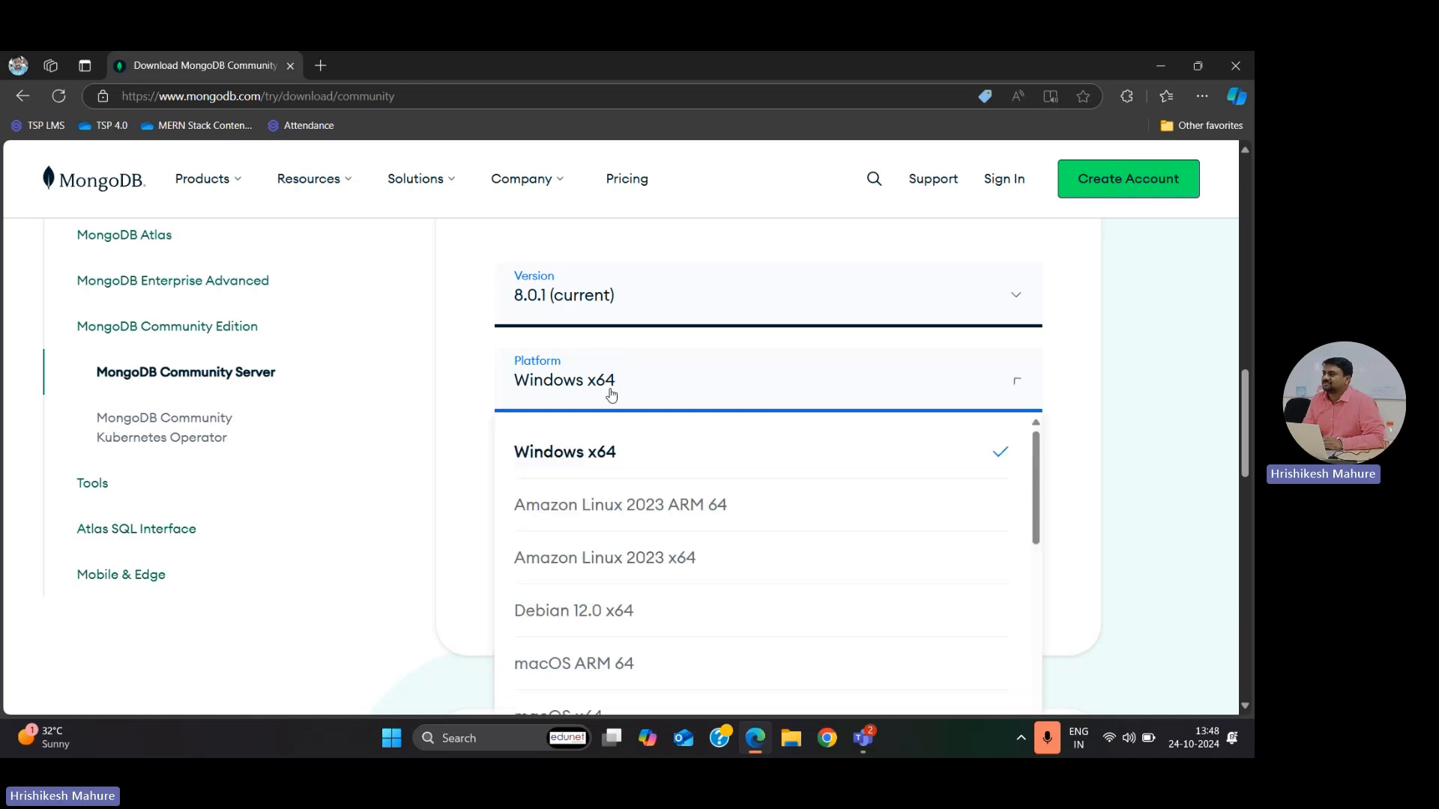
click(601, 465)
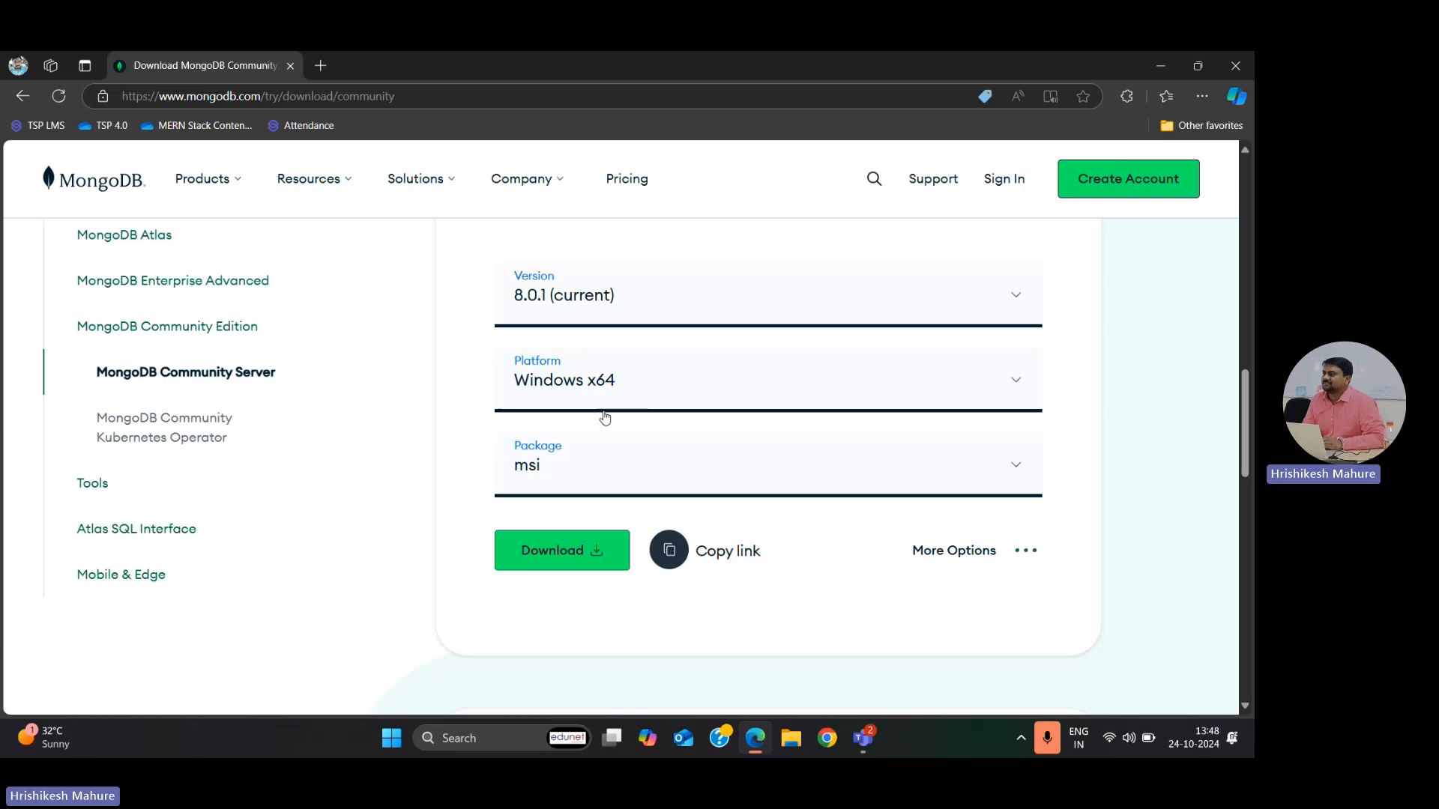
scroll(643, 443, down, 1)
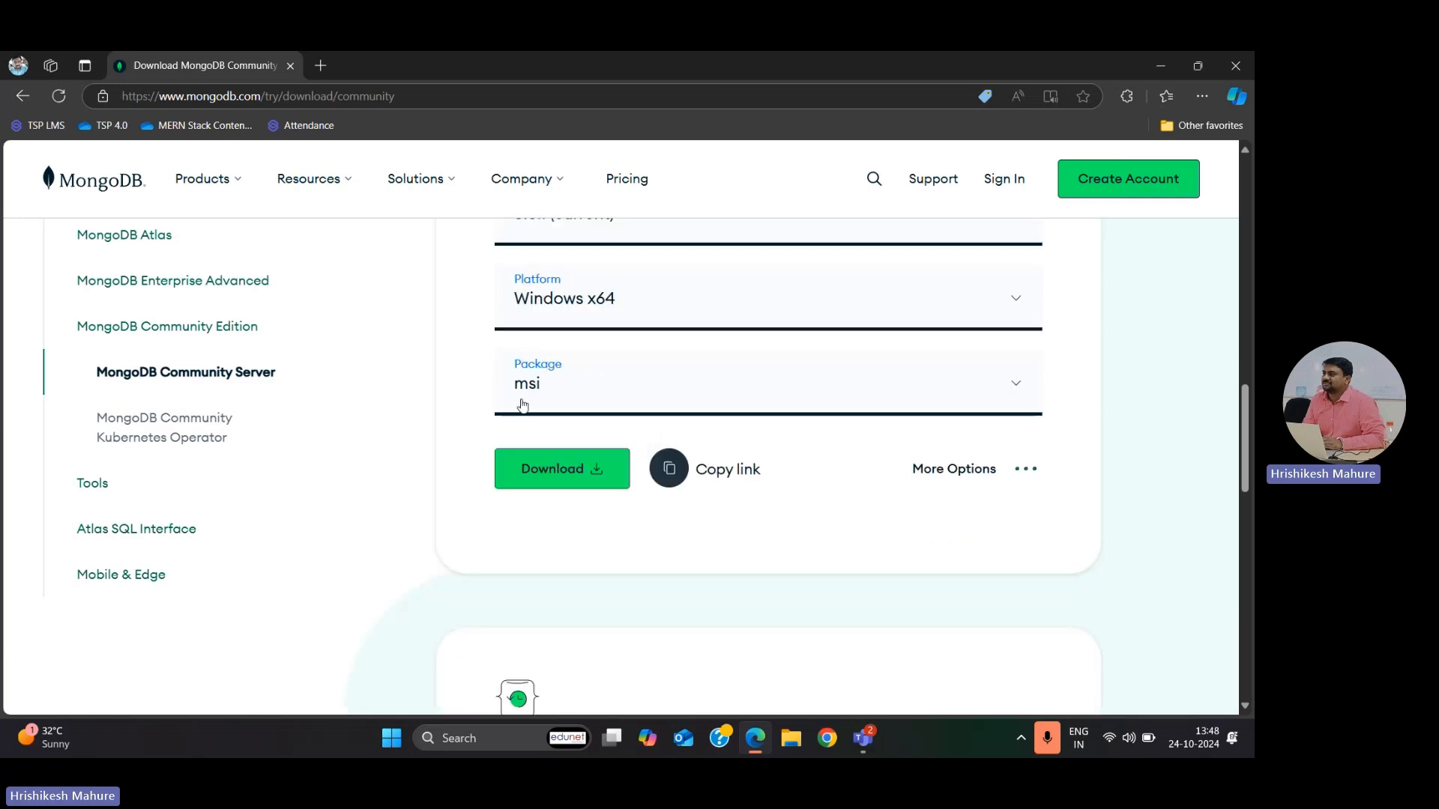
click(562, 398)
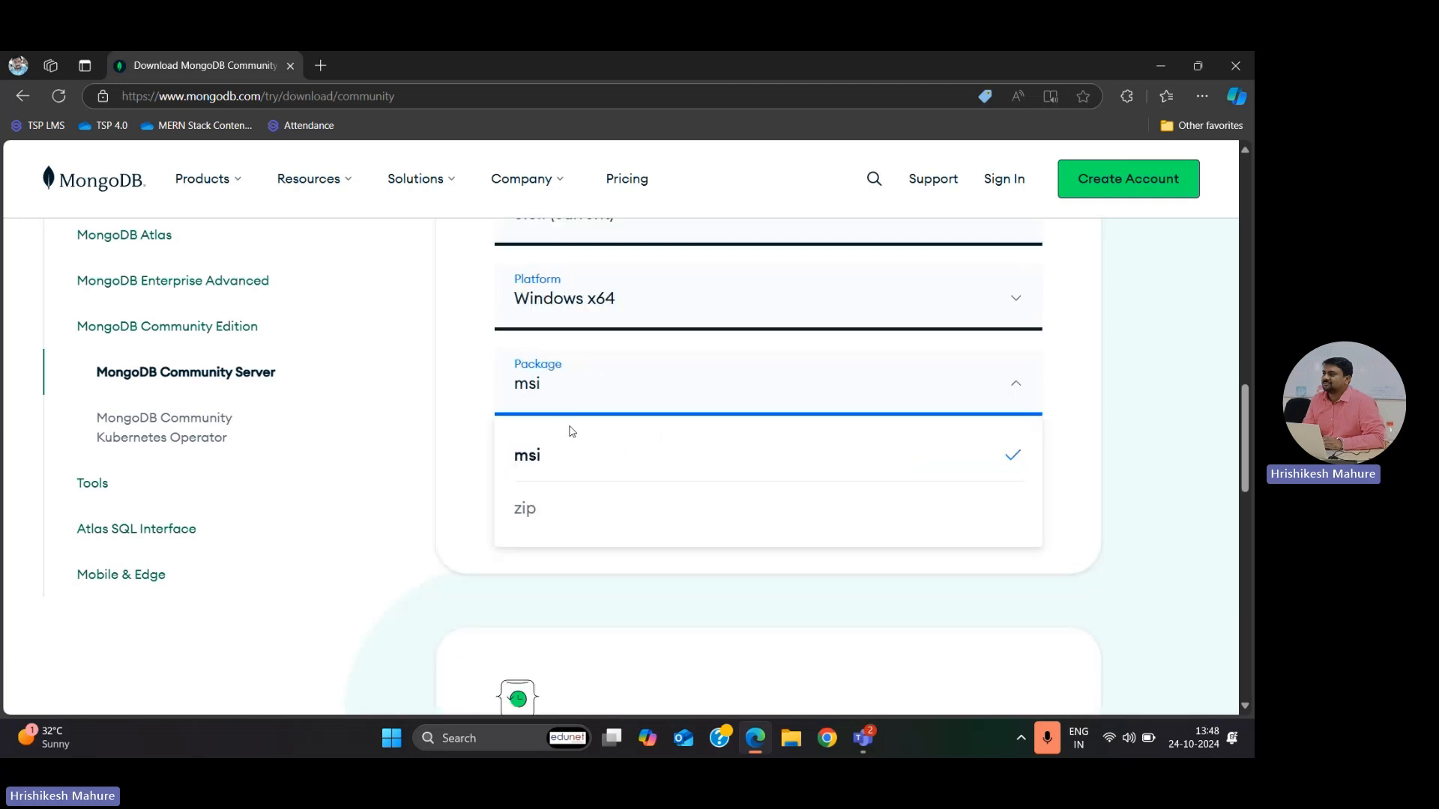
click(554, 469)
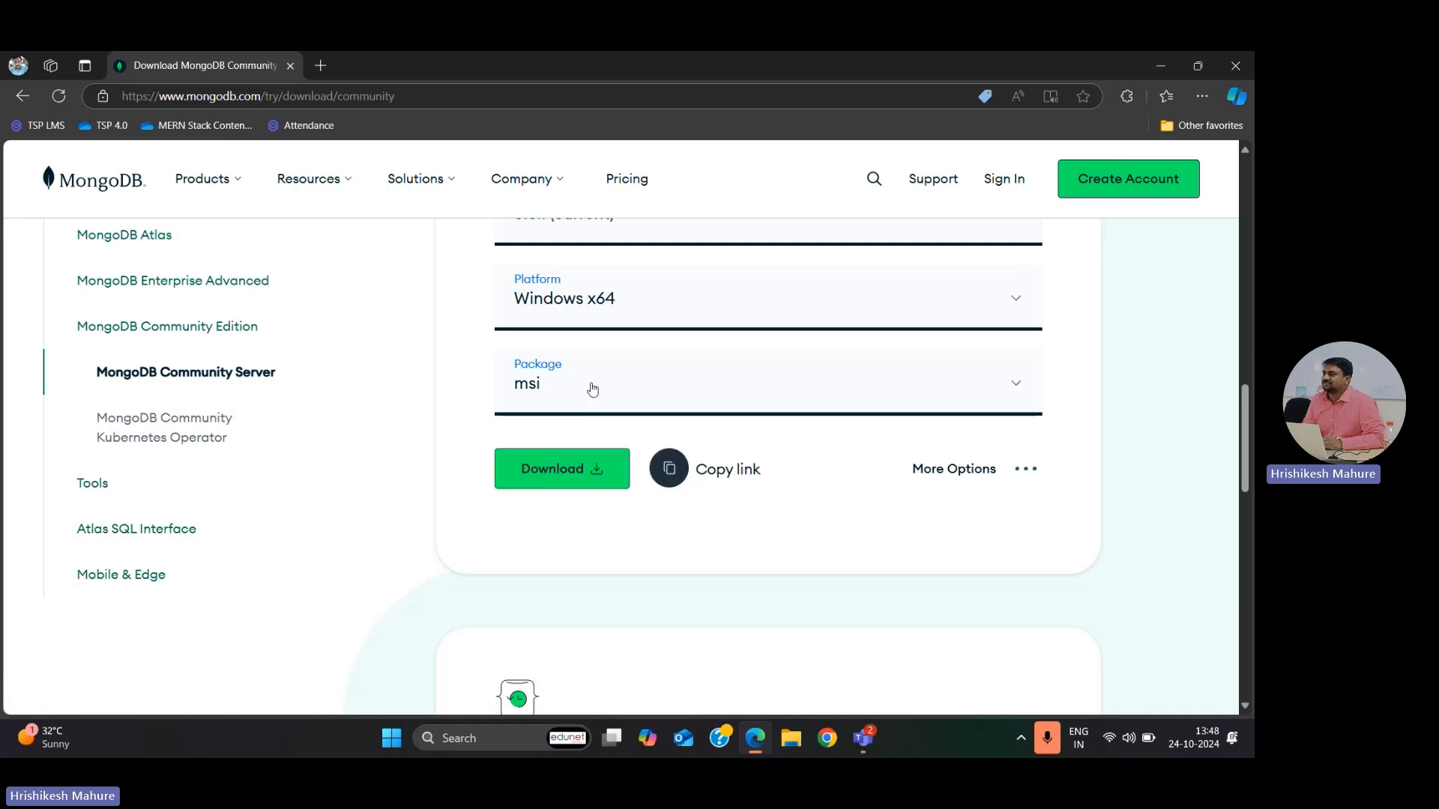
Step: Download the MongoDB Community Server installer and dismiss the McAfee scan notification
scroll(593, 389, down, 1)
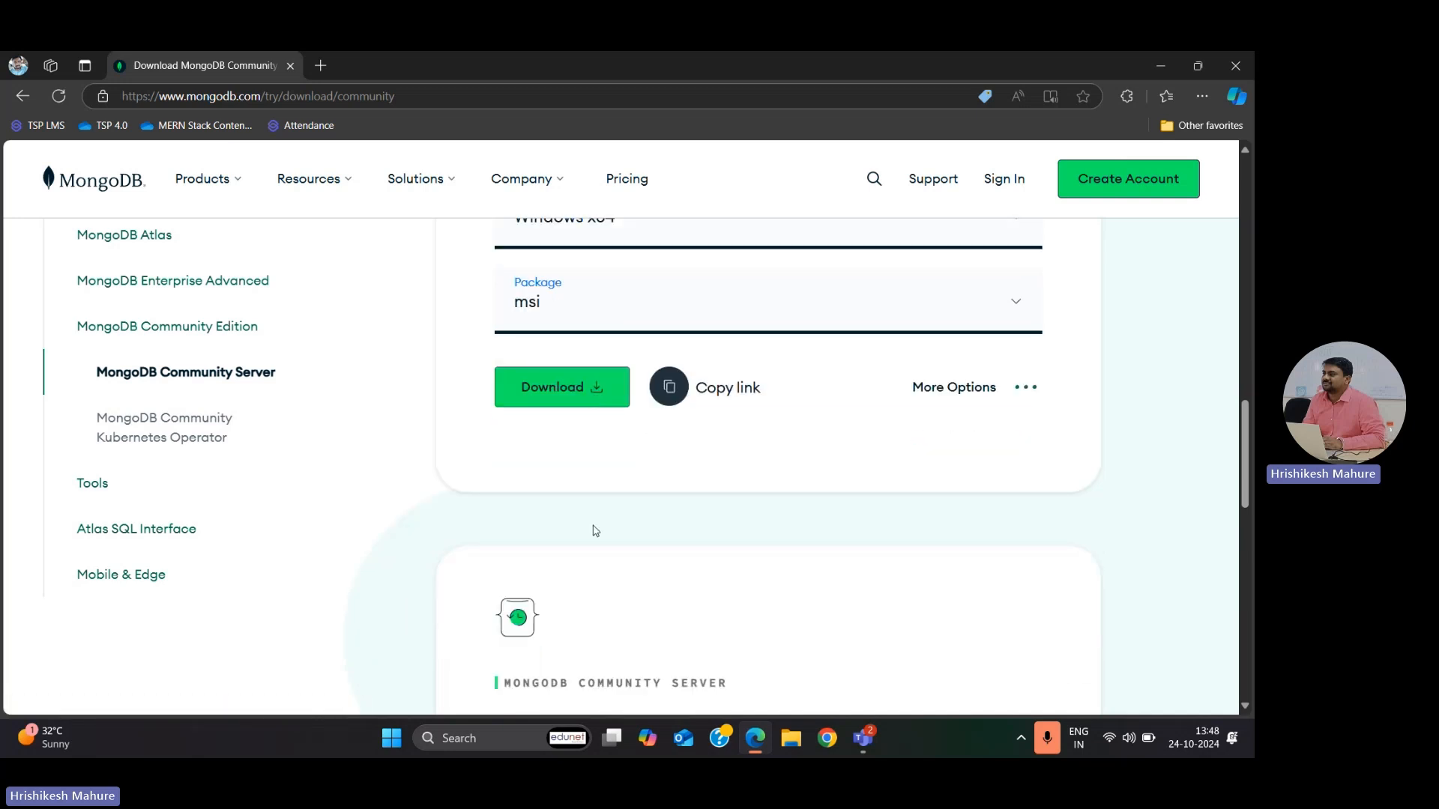
scroll(592, 529, up, 1)
click(577, 472)
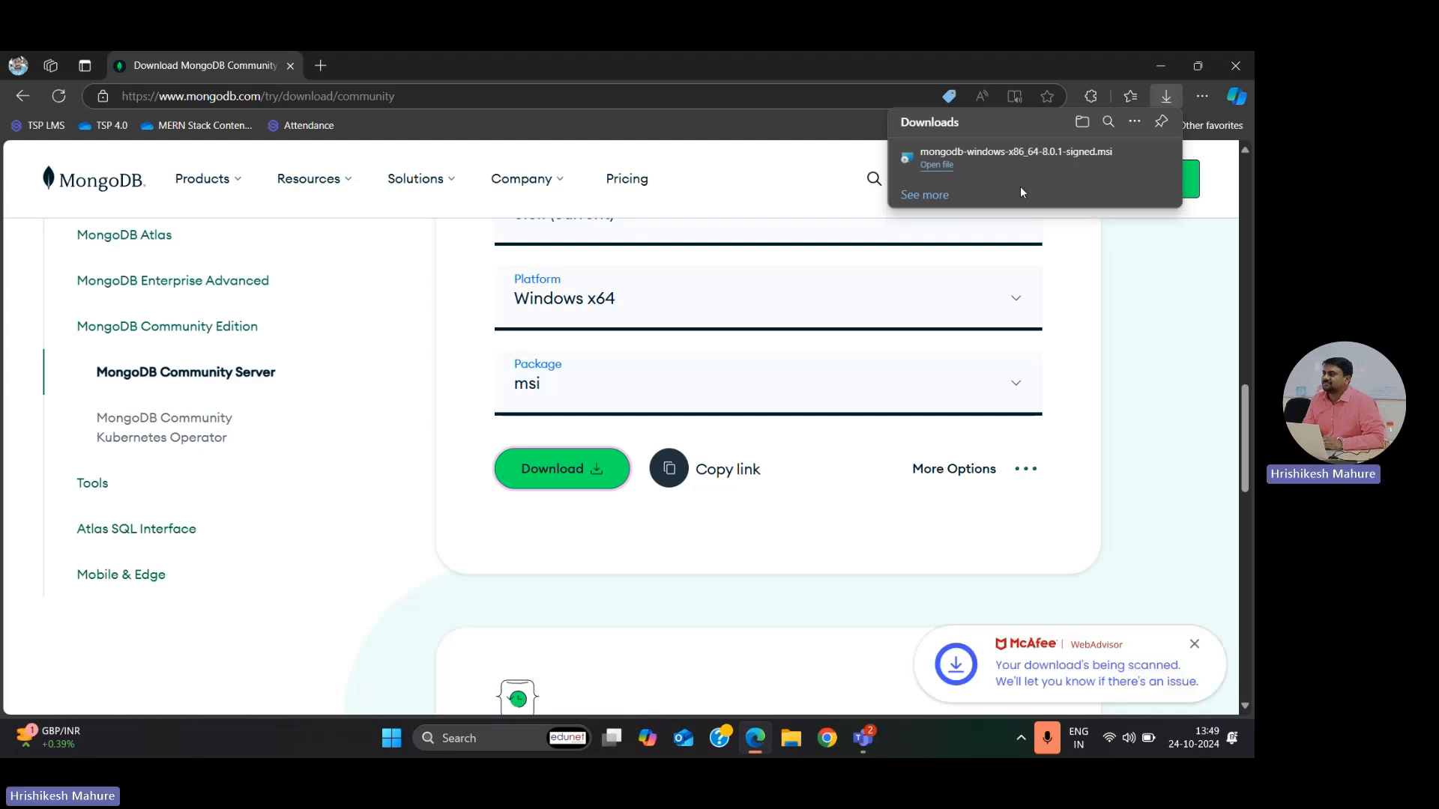
click(1196, 645)
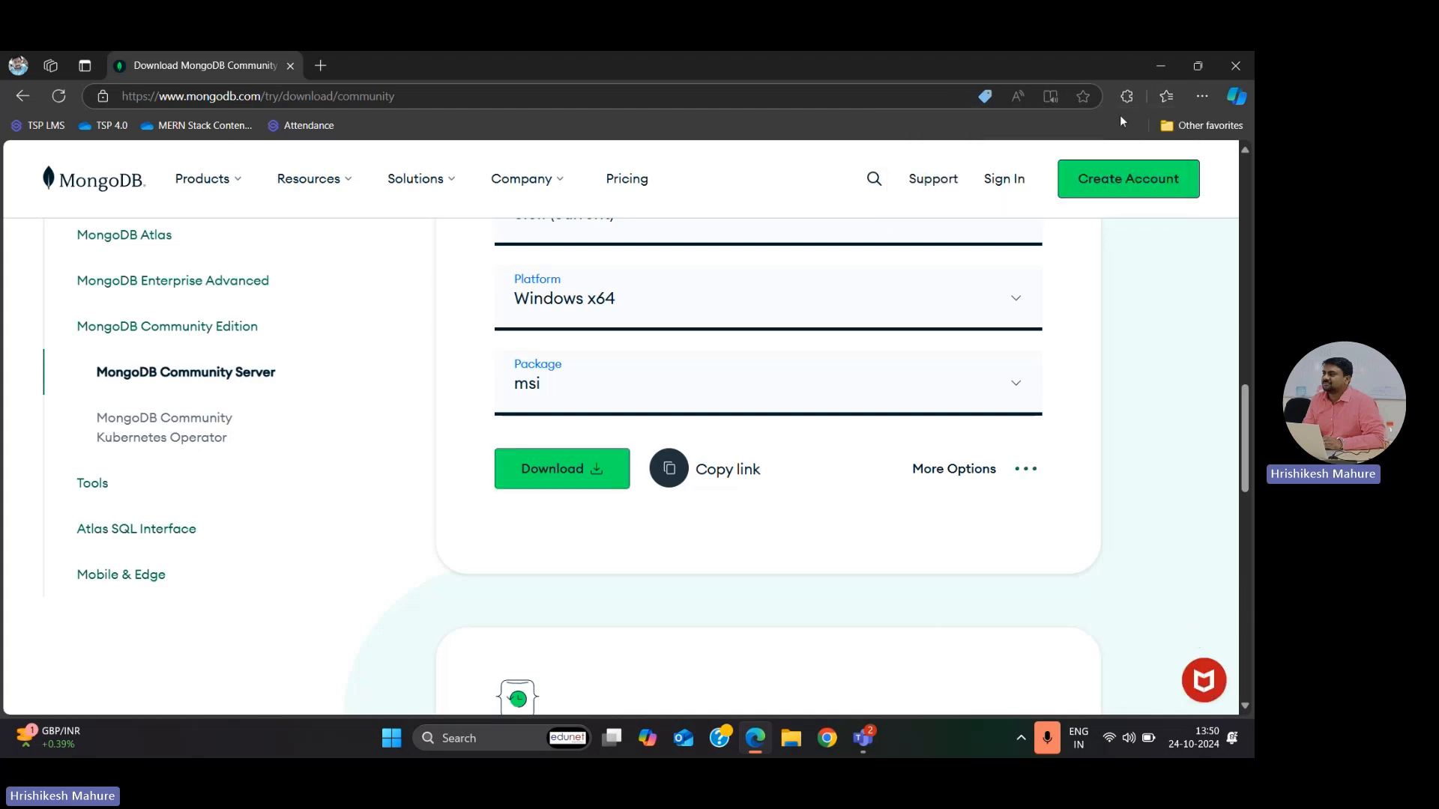
scroll(930, 171, up, 2)
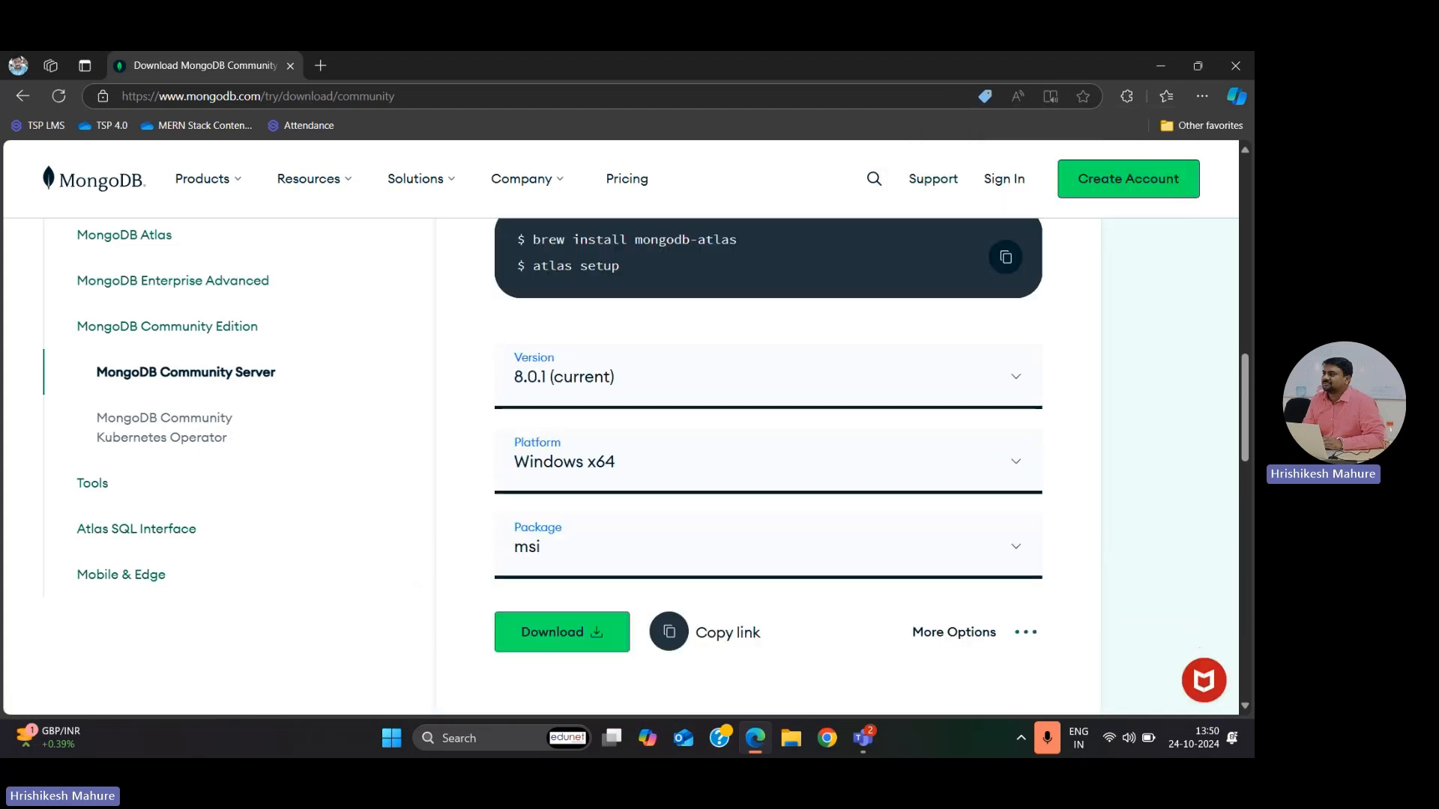
Step: Switch to File Explorer and launch the mongodb-windows-x86_64-8.0.1-signed installer from the Downloads folder
click(803, 746)
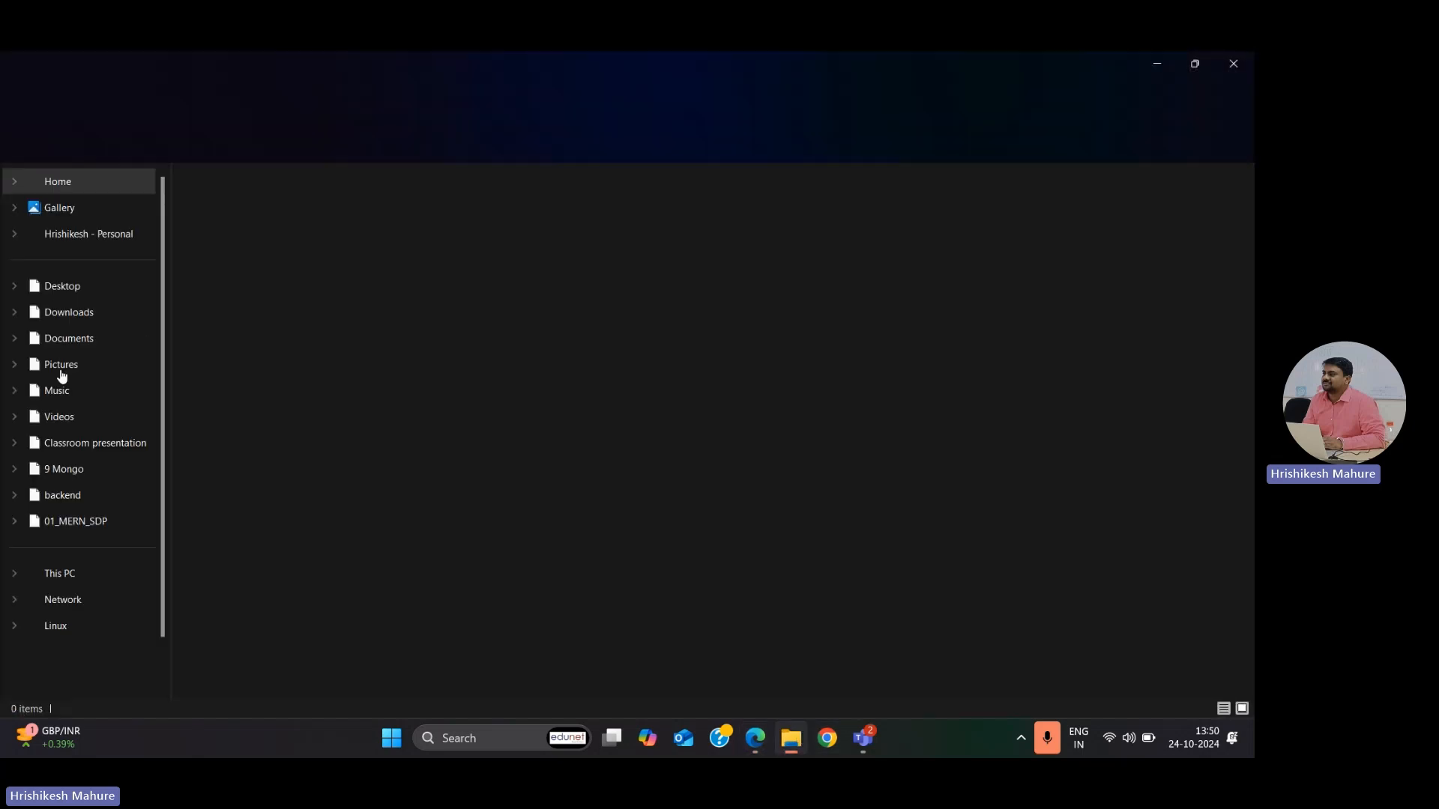
click(72, 319)
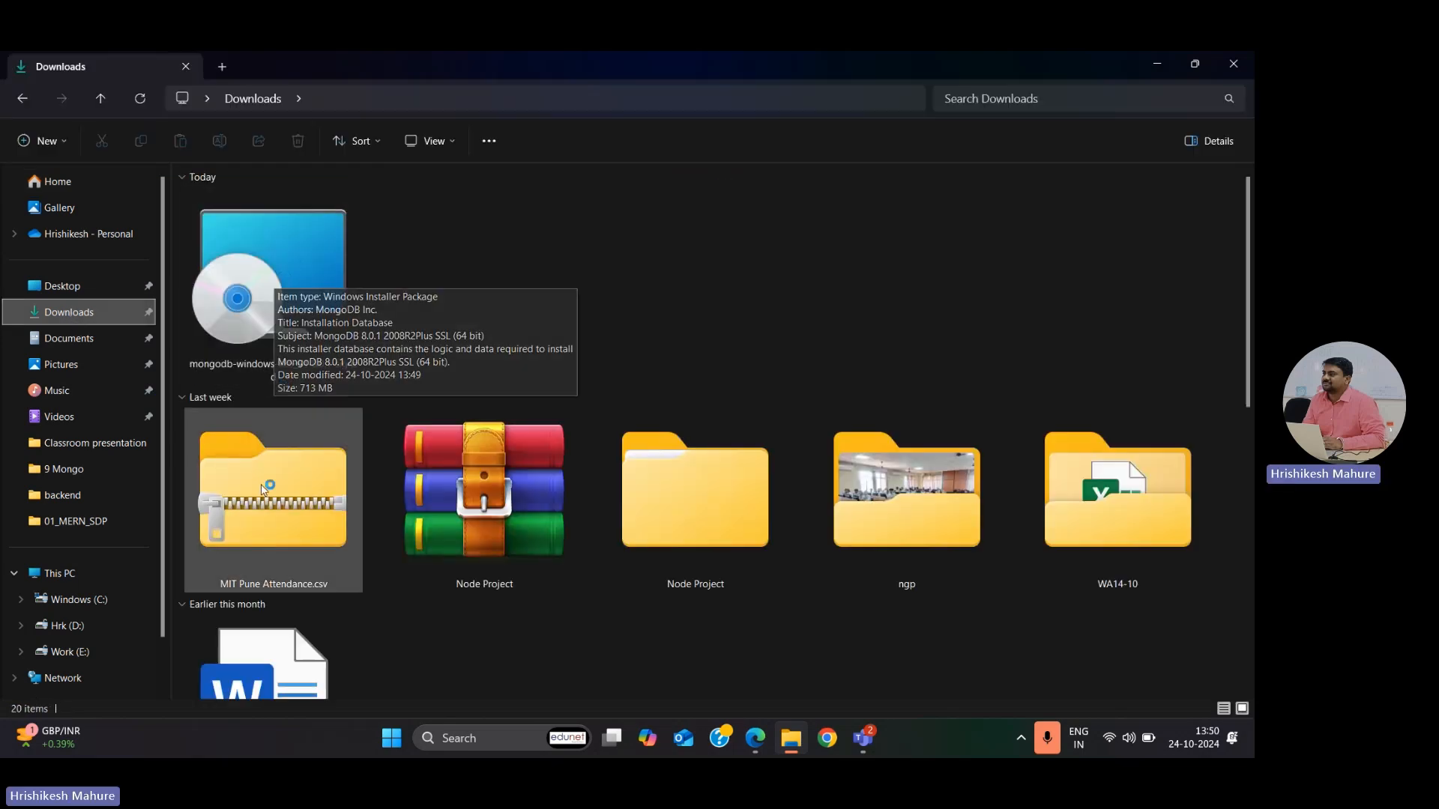
double_click(285, 282)
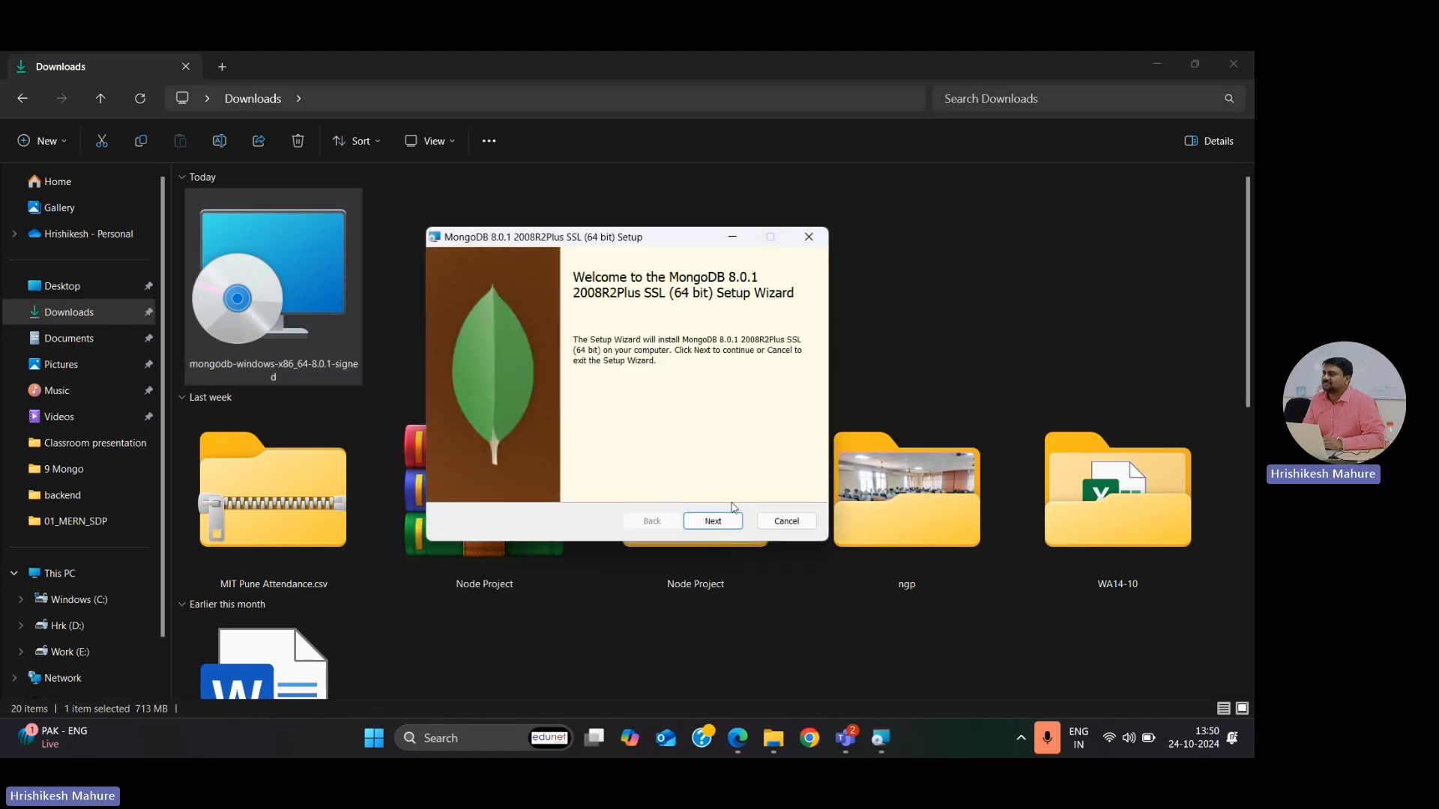
Step: Accept the license agreement in the MongoDB setup wizard and select the Complete setup type
click(714, 523)
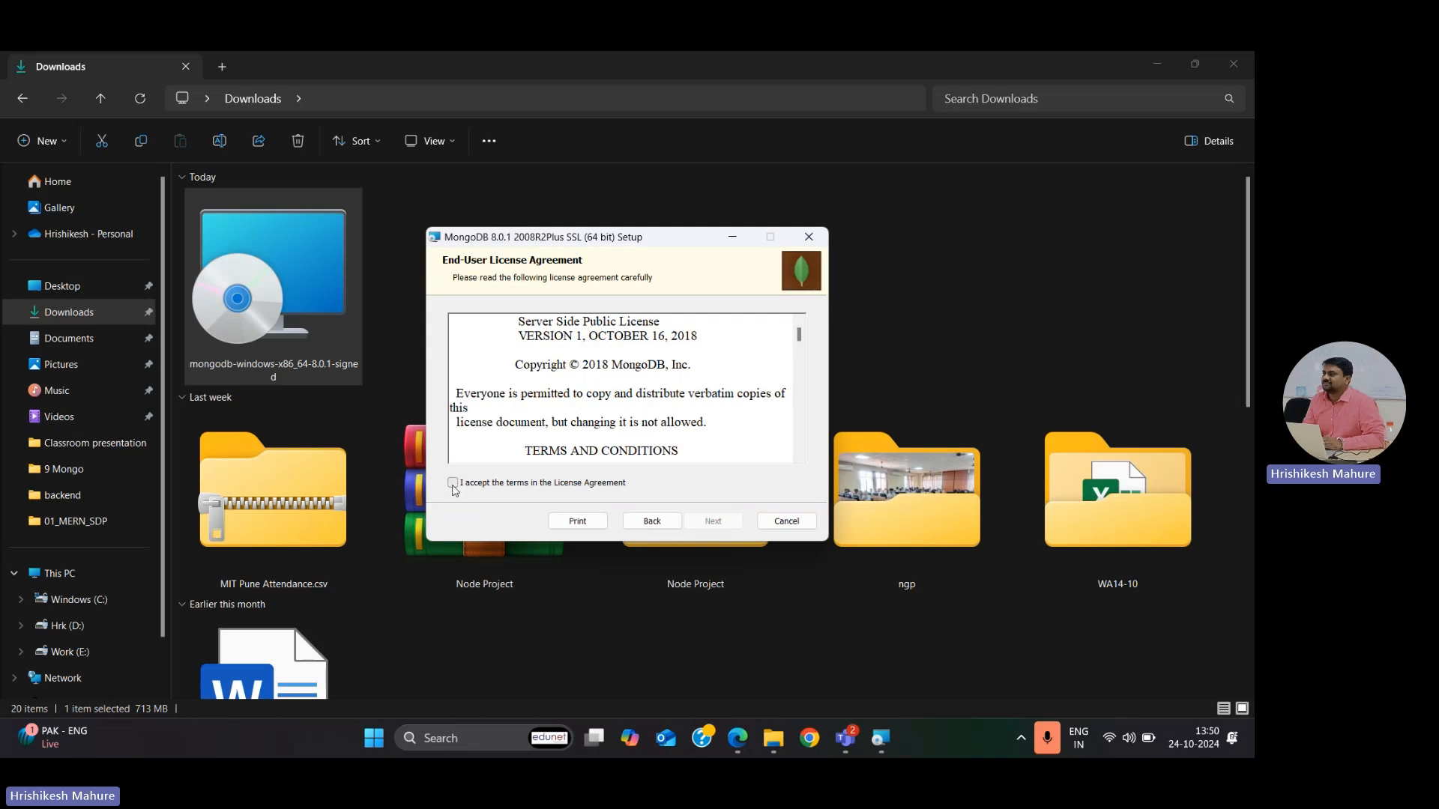
click(452, 483)
click(706, 523)
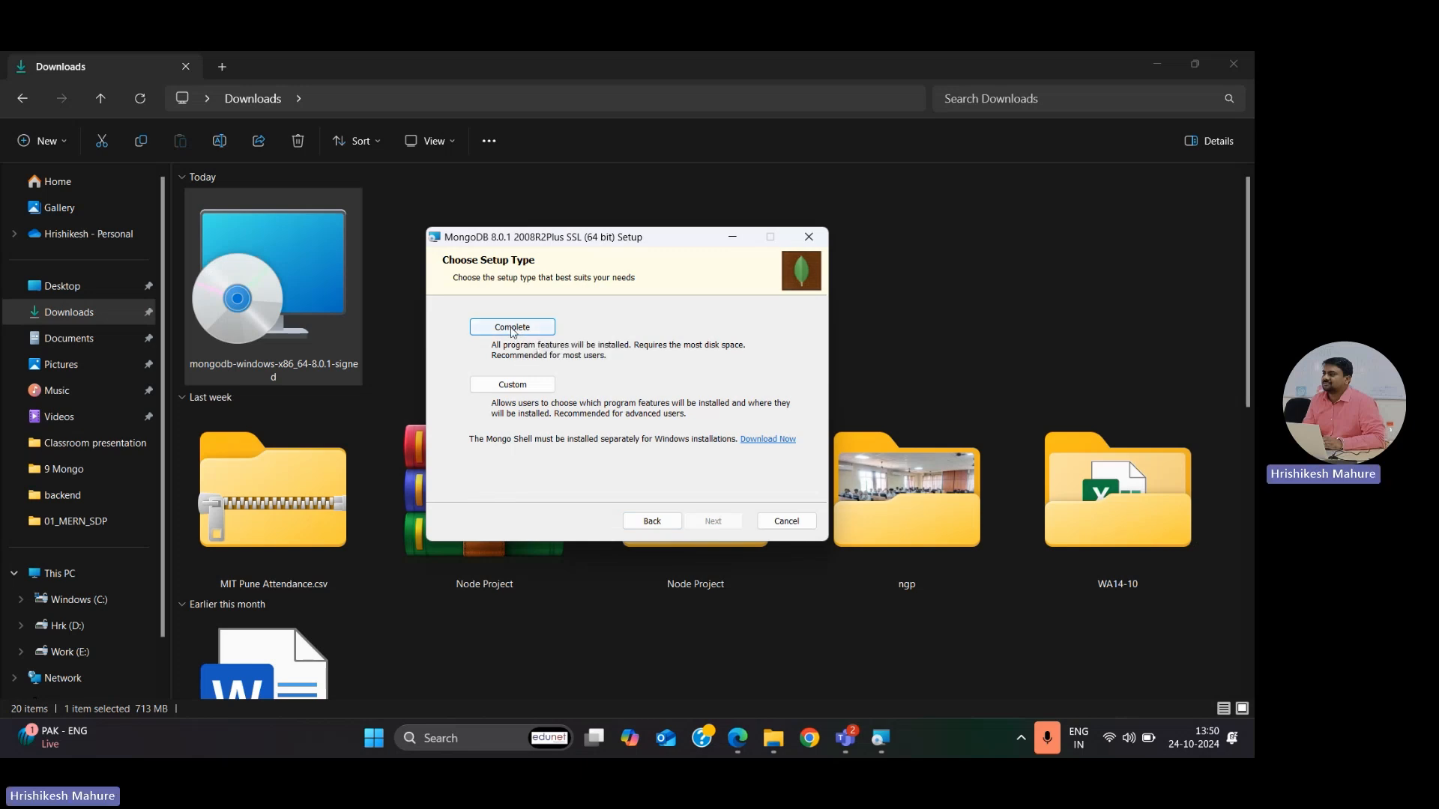
click(512, 328)
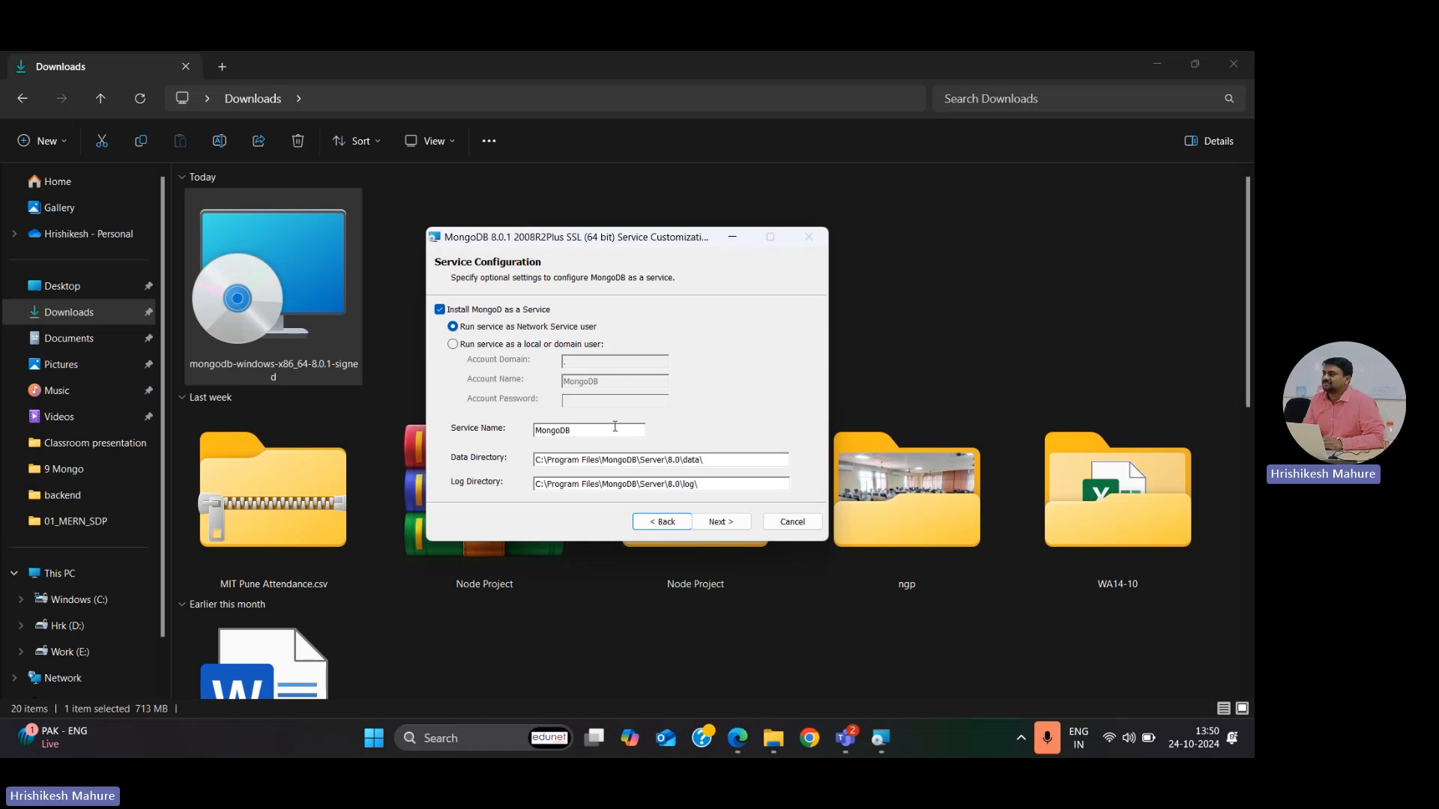
Step: Keep the default MongoDB service configuration and Compass option, start the installation and approve the system permission request
click(735, 527)
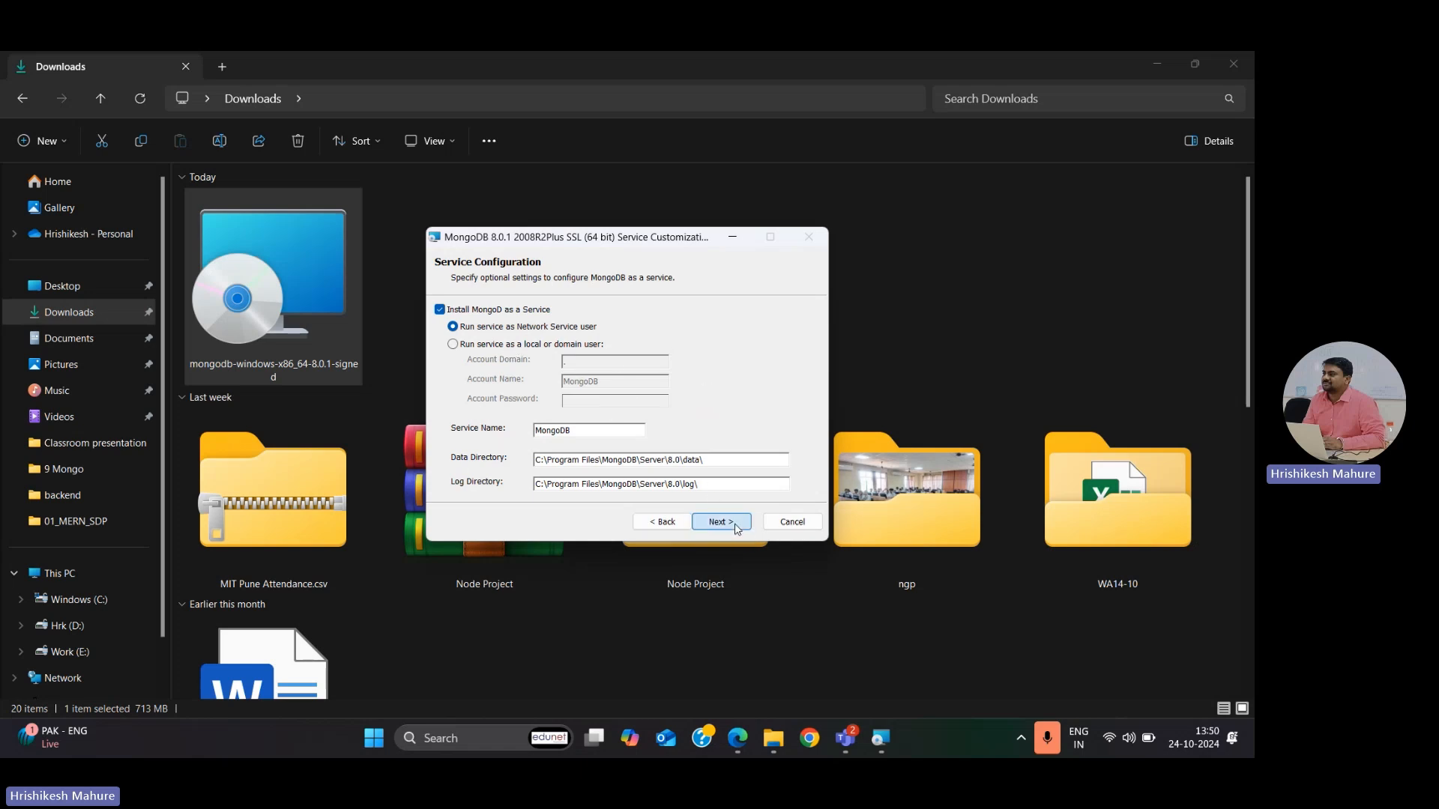
click(714, 523)
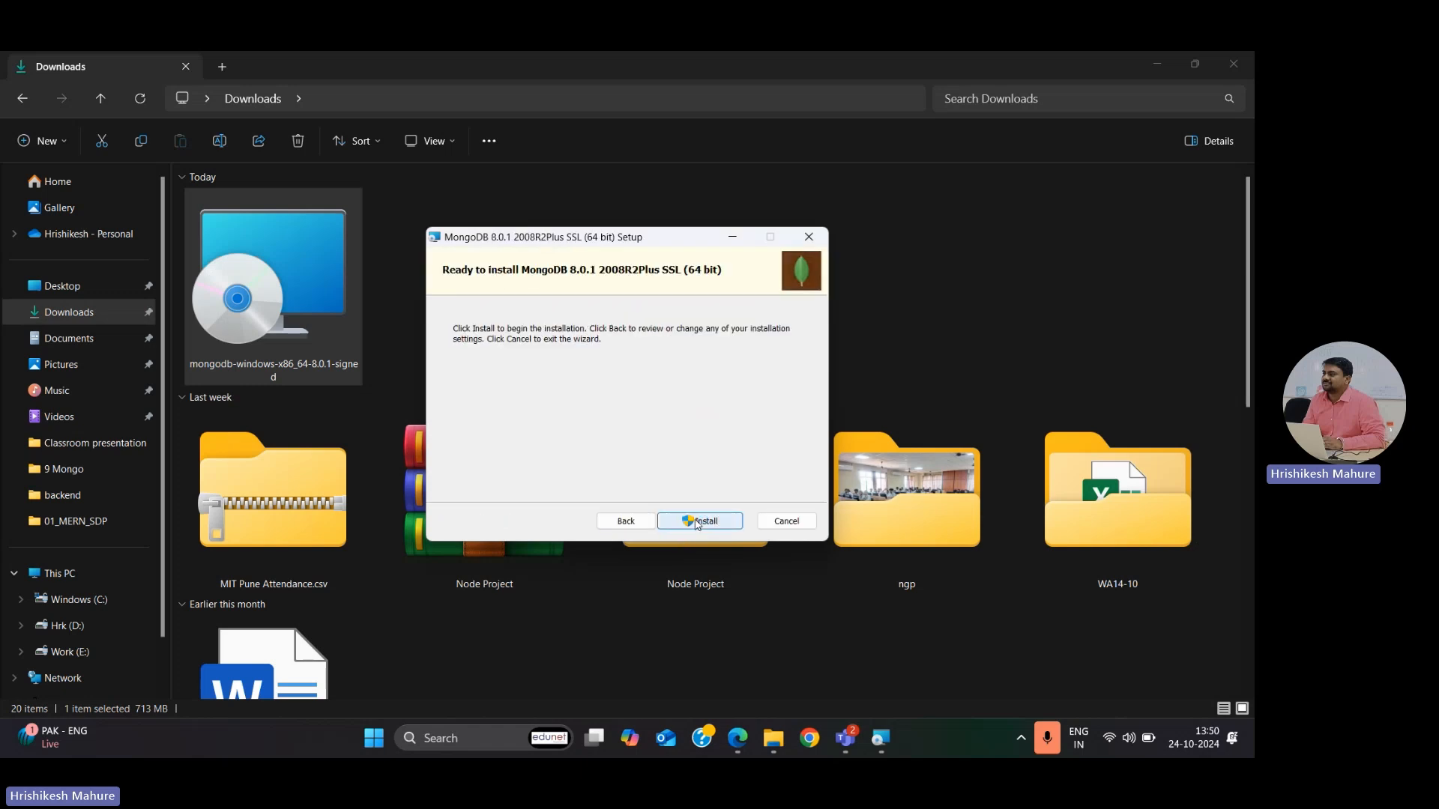
click(697, 521)
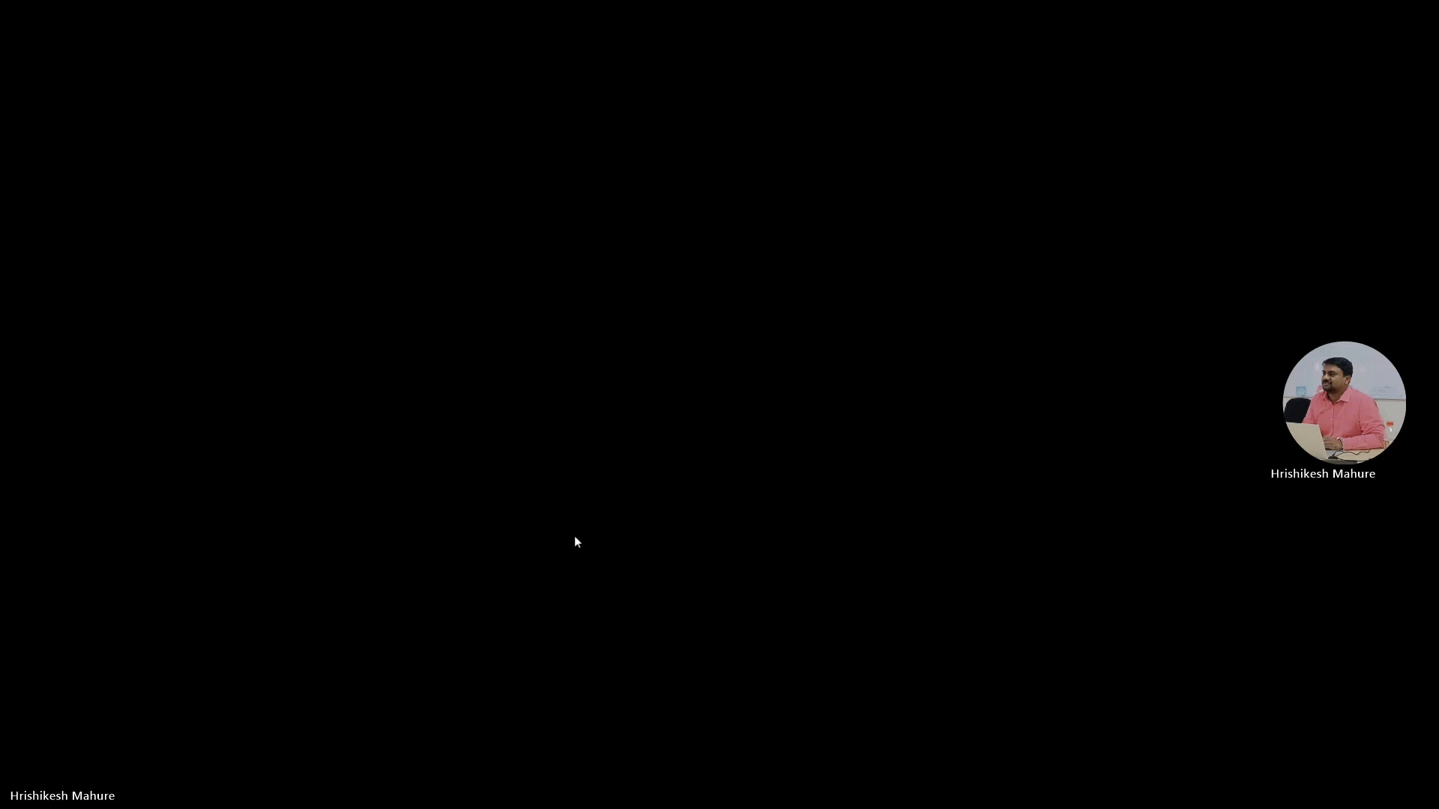
click(574, 537)
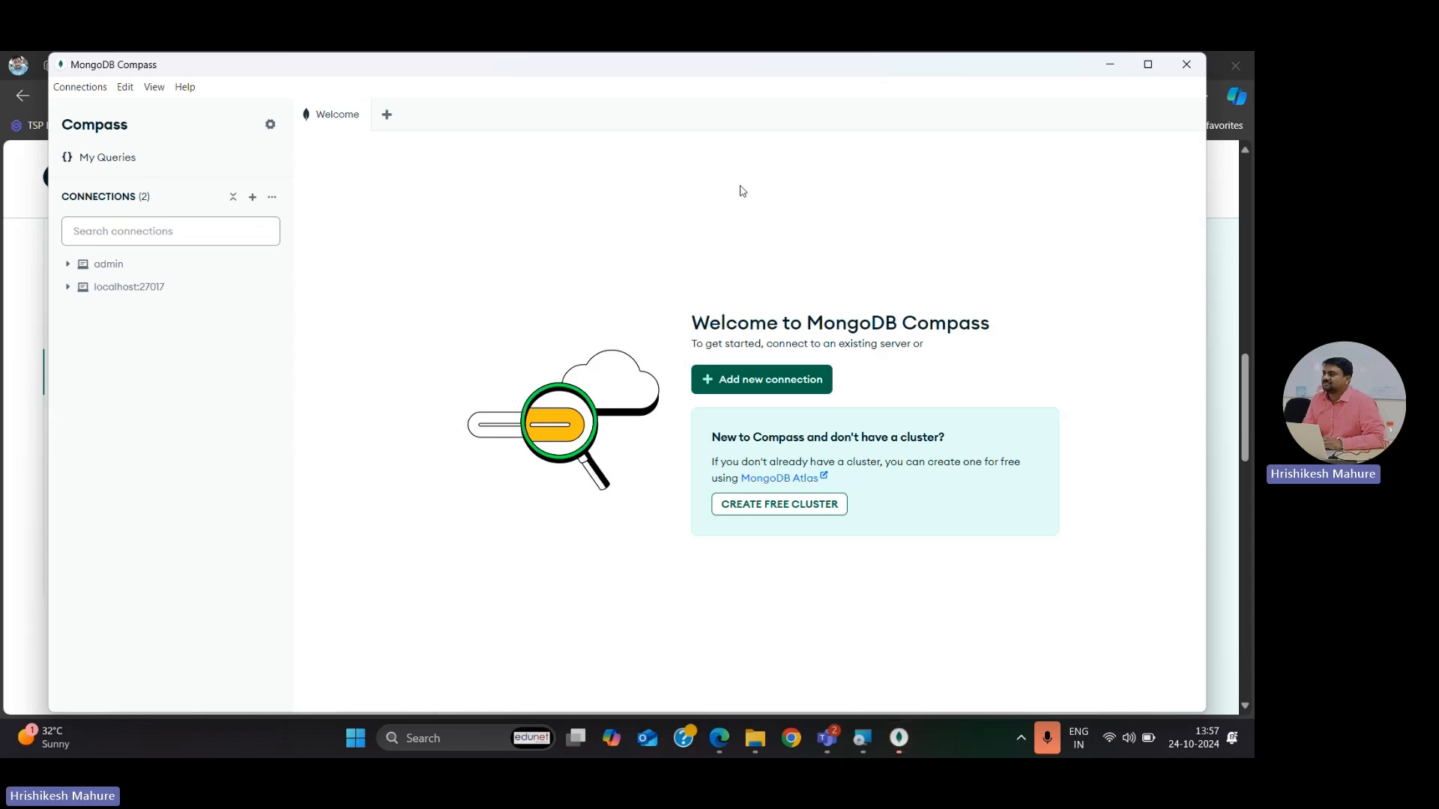
Step: Minimize the MongoDB Compass window and finish the MongoDB setup wizard
click(1113, 67)
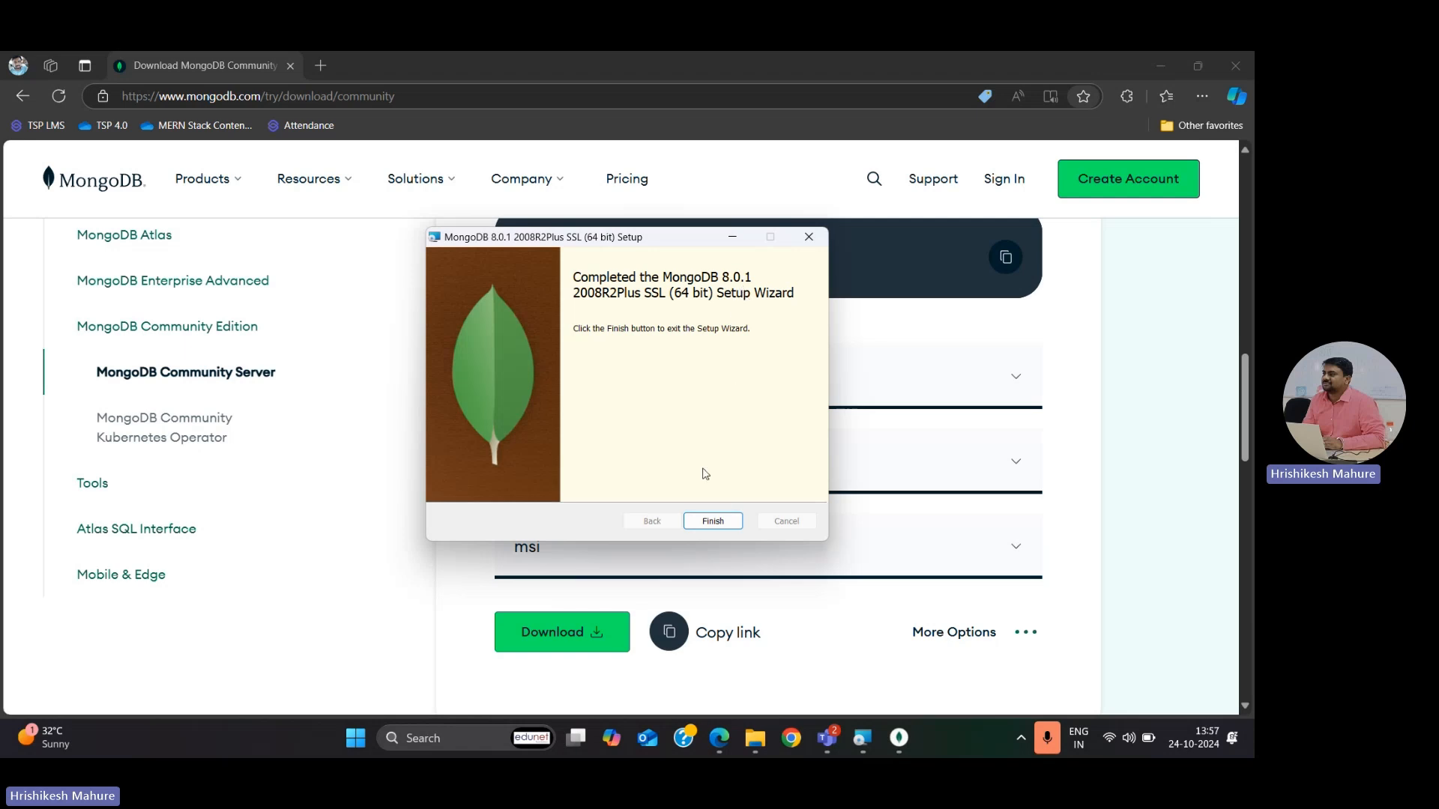
click(714, 521)
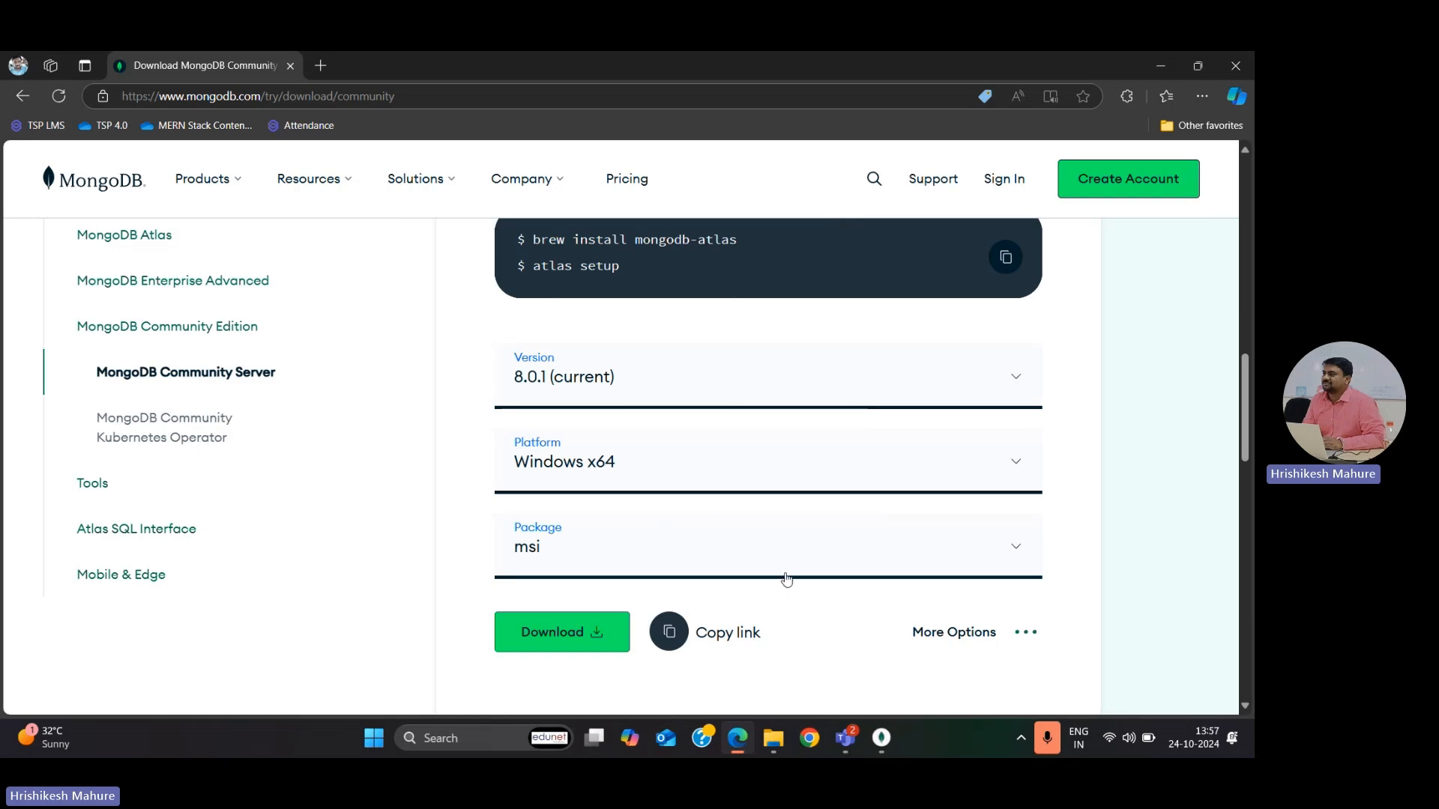
Step: Switch to MongoDB Compass, connect to localhost:27017 and open its list of databases
mouse_move(882, 738)
click(822, 621)
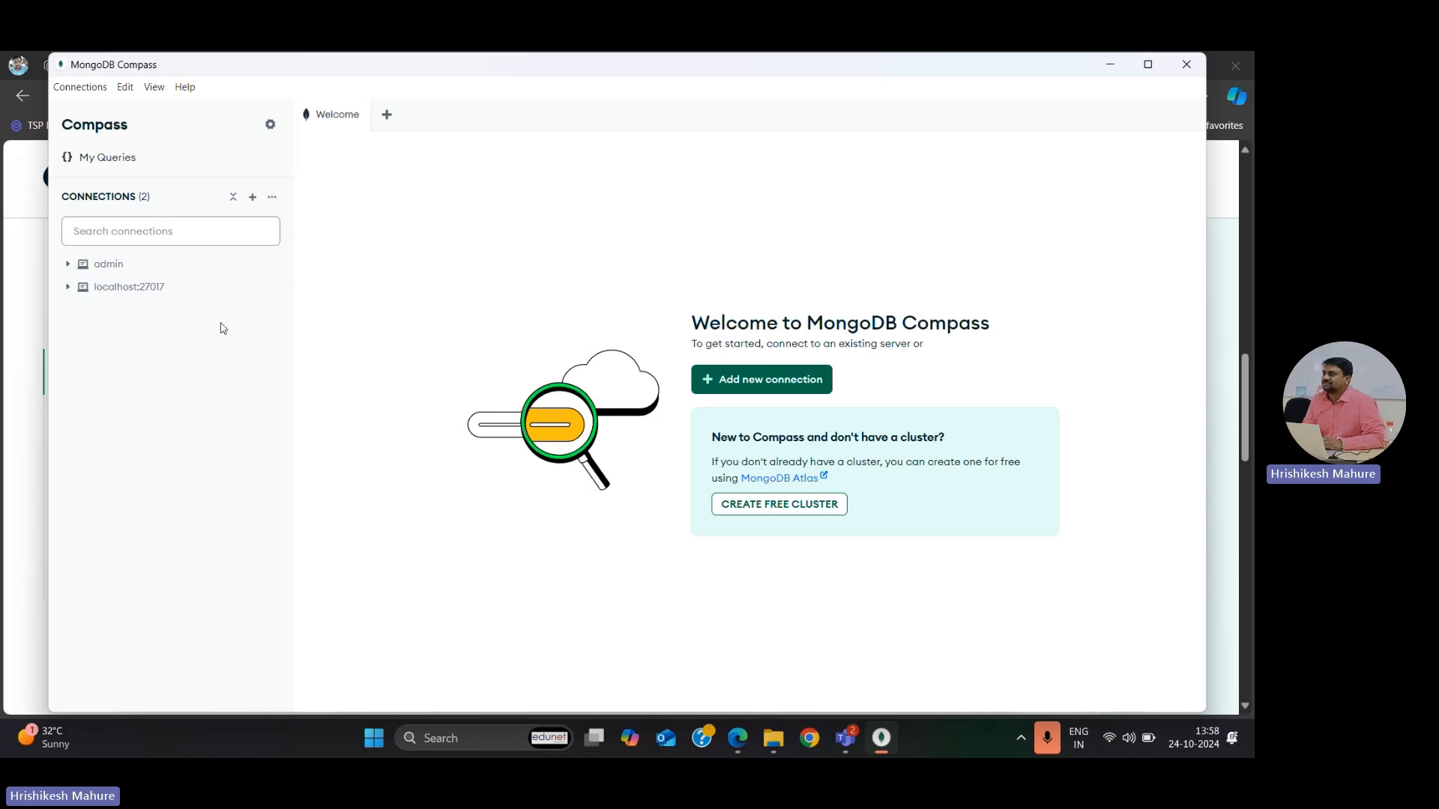
double_click(136, 292)
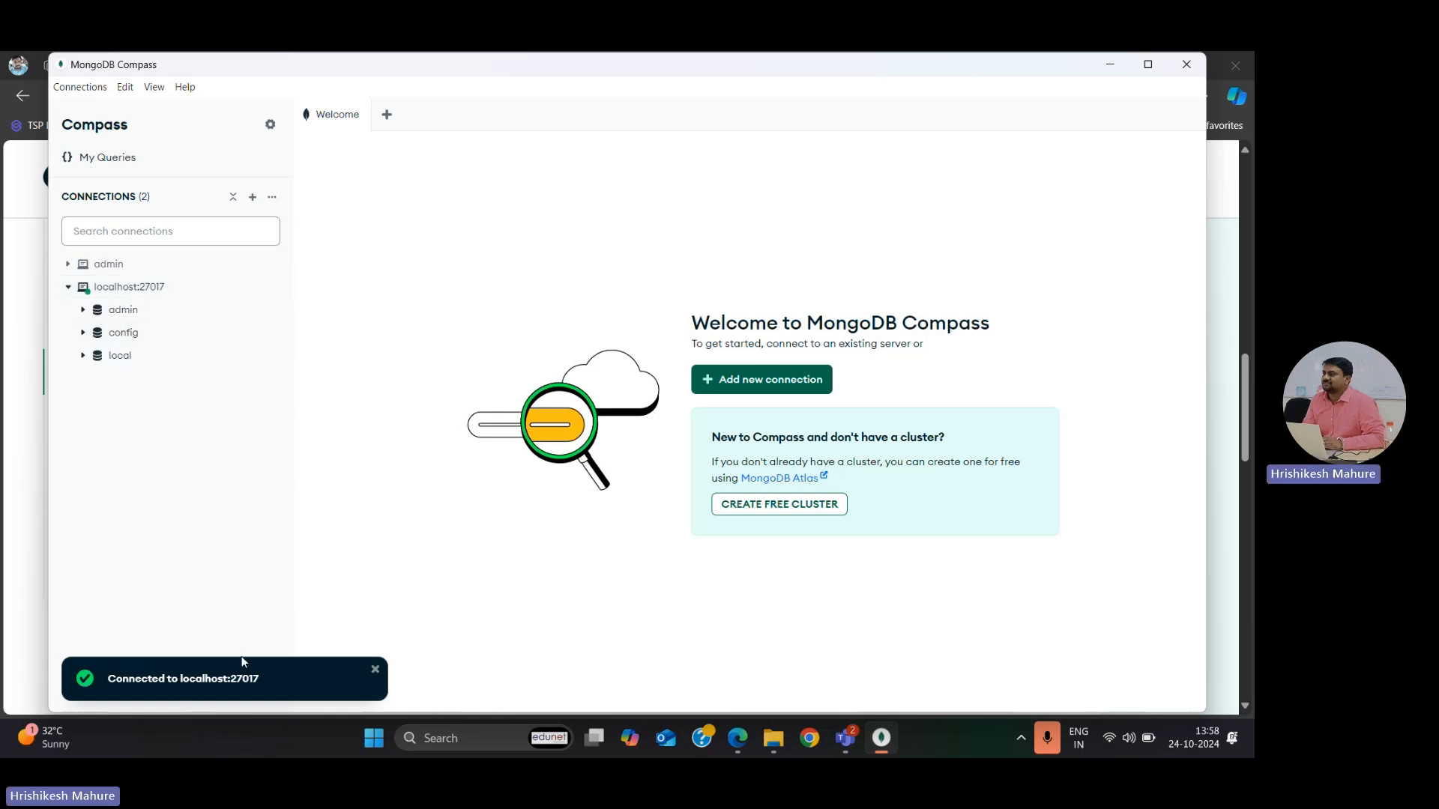
click(155, 290)
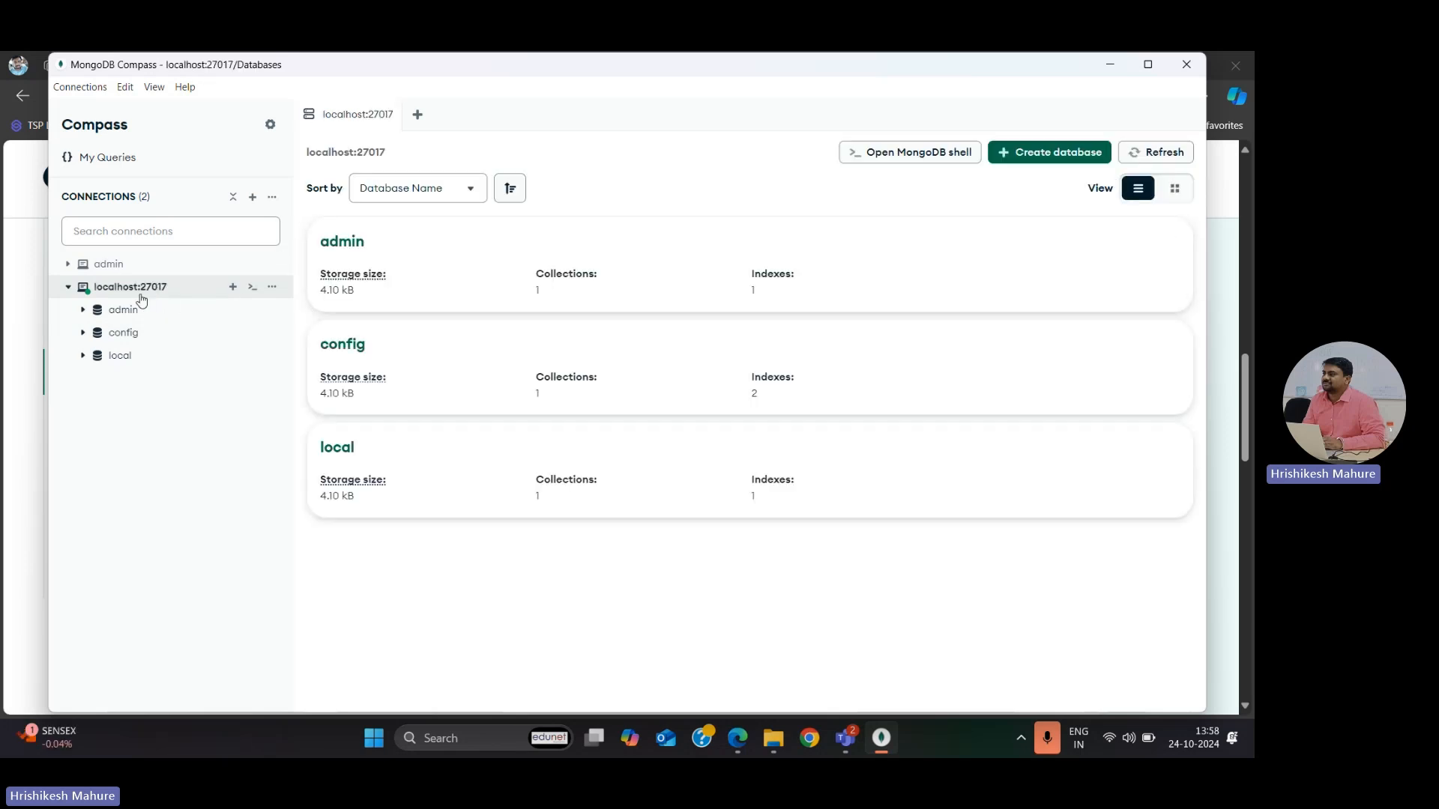
Step: Create a database named sampledb with a collection named test, then collapse sampledb in the connection tree
click(1051, 155)
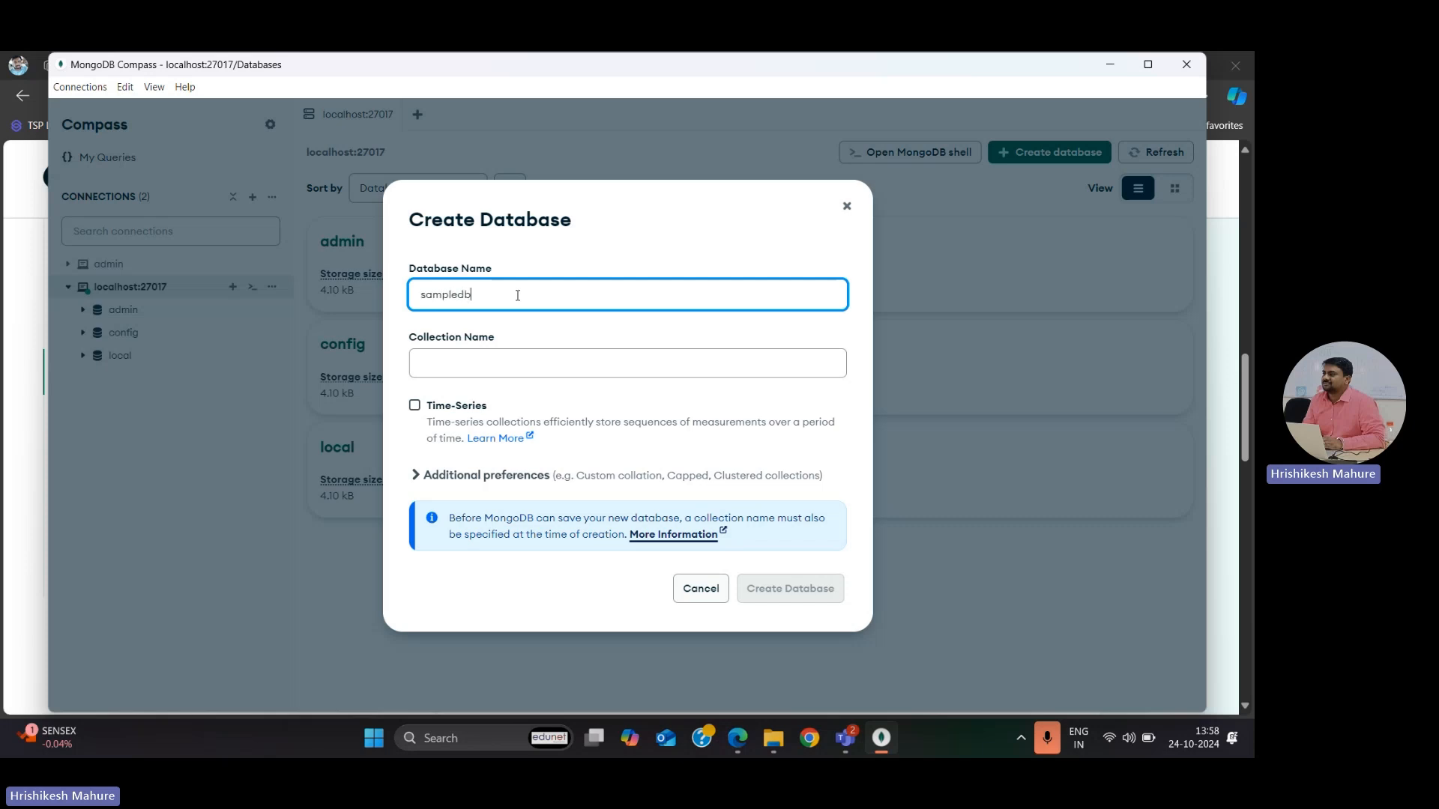
text(sampledb)
click(498, 368)
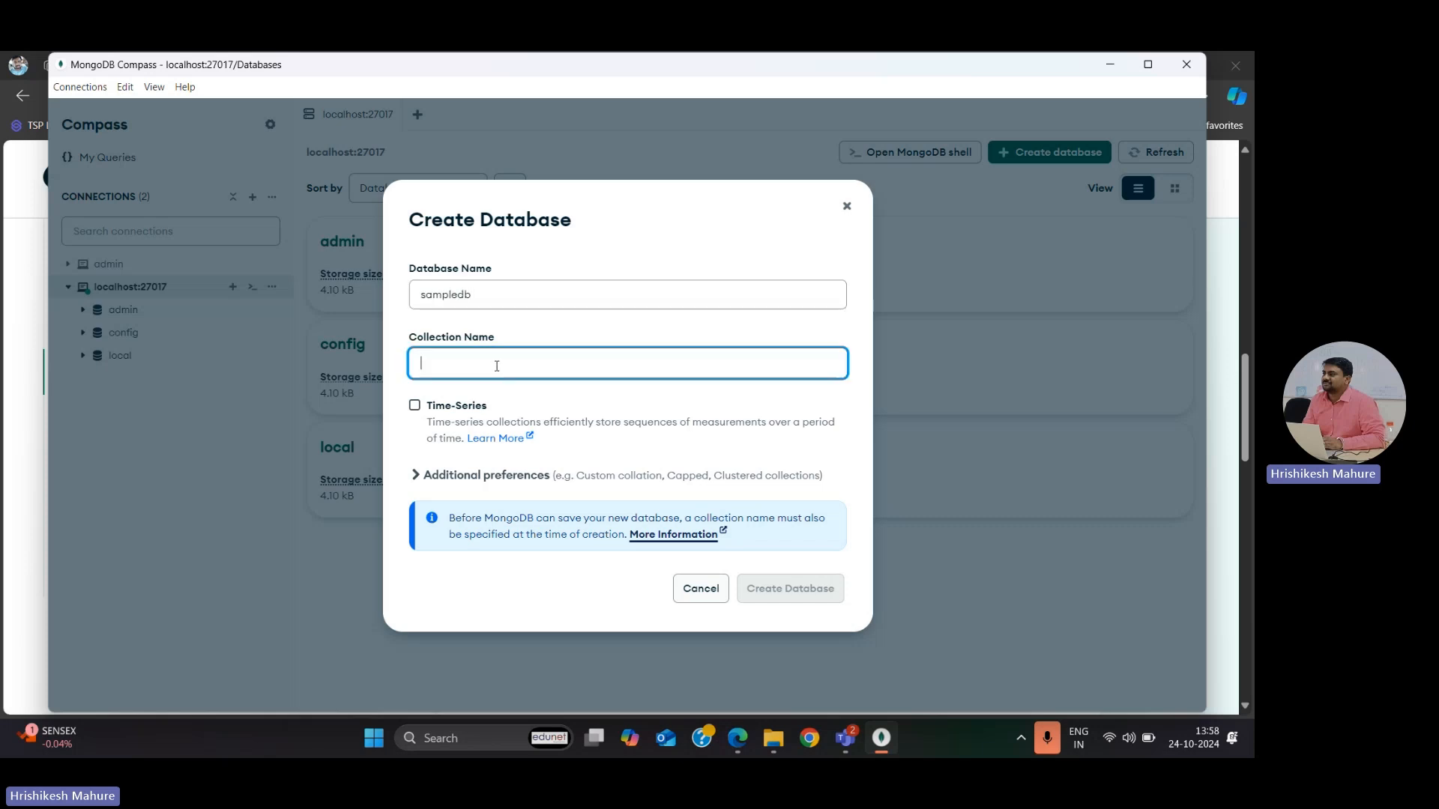
text(test)
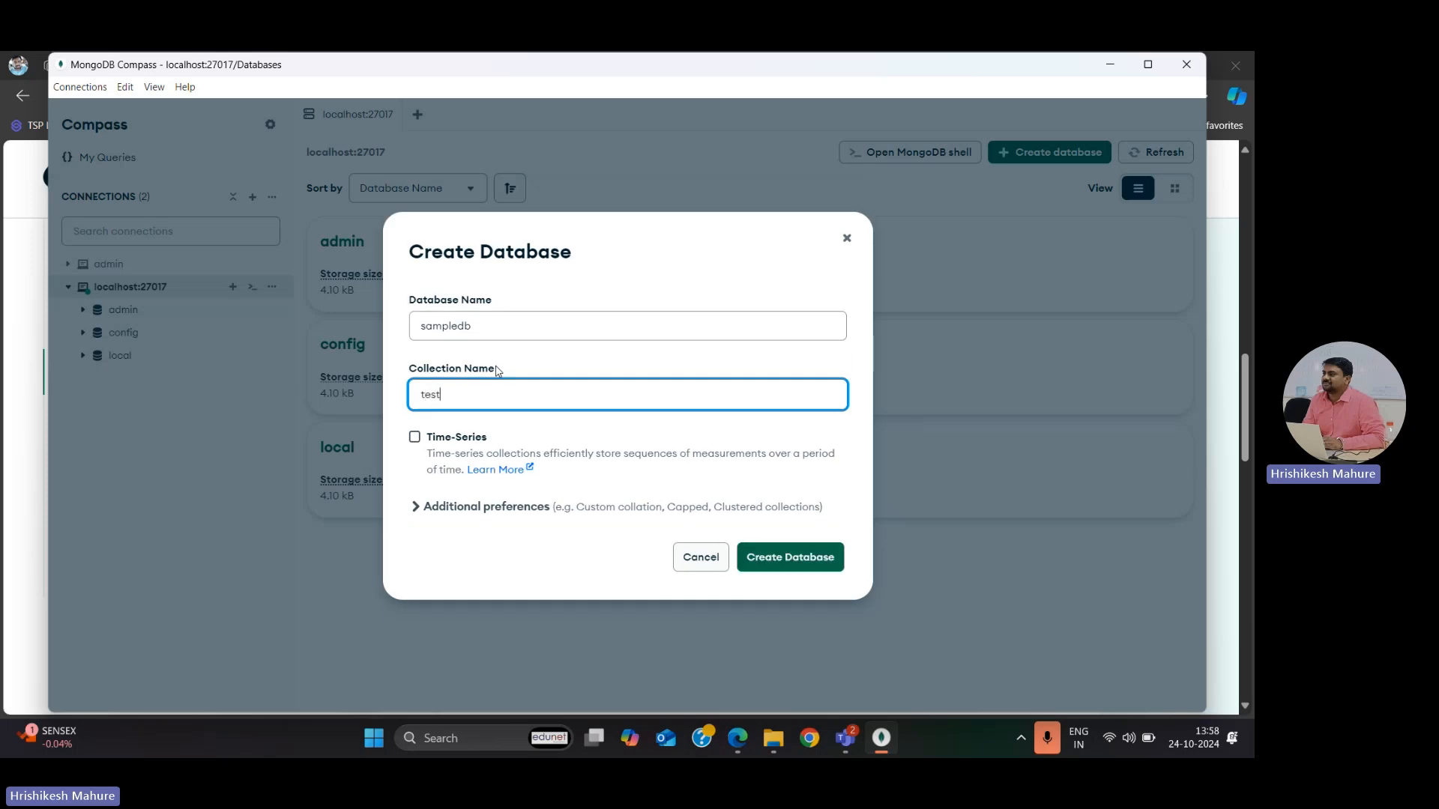
click(774, 558)
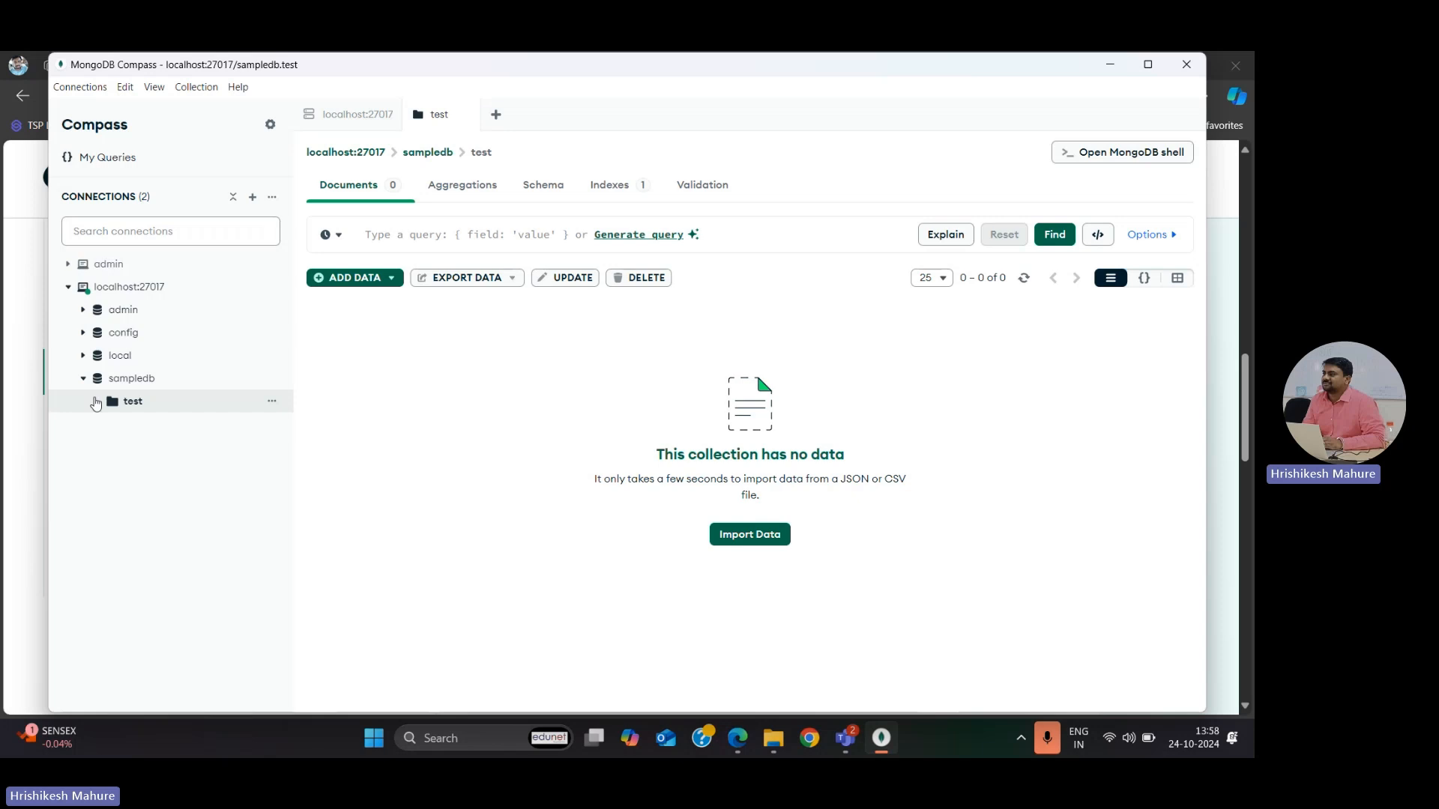
click(82, 382)
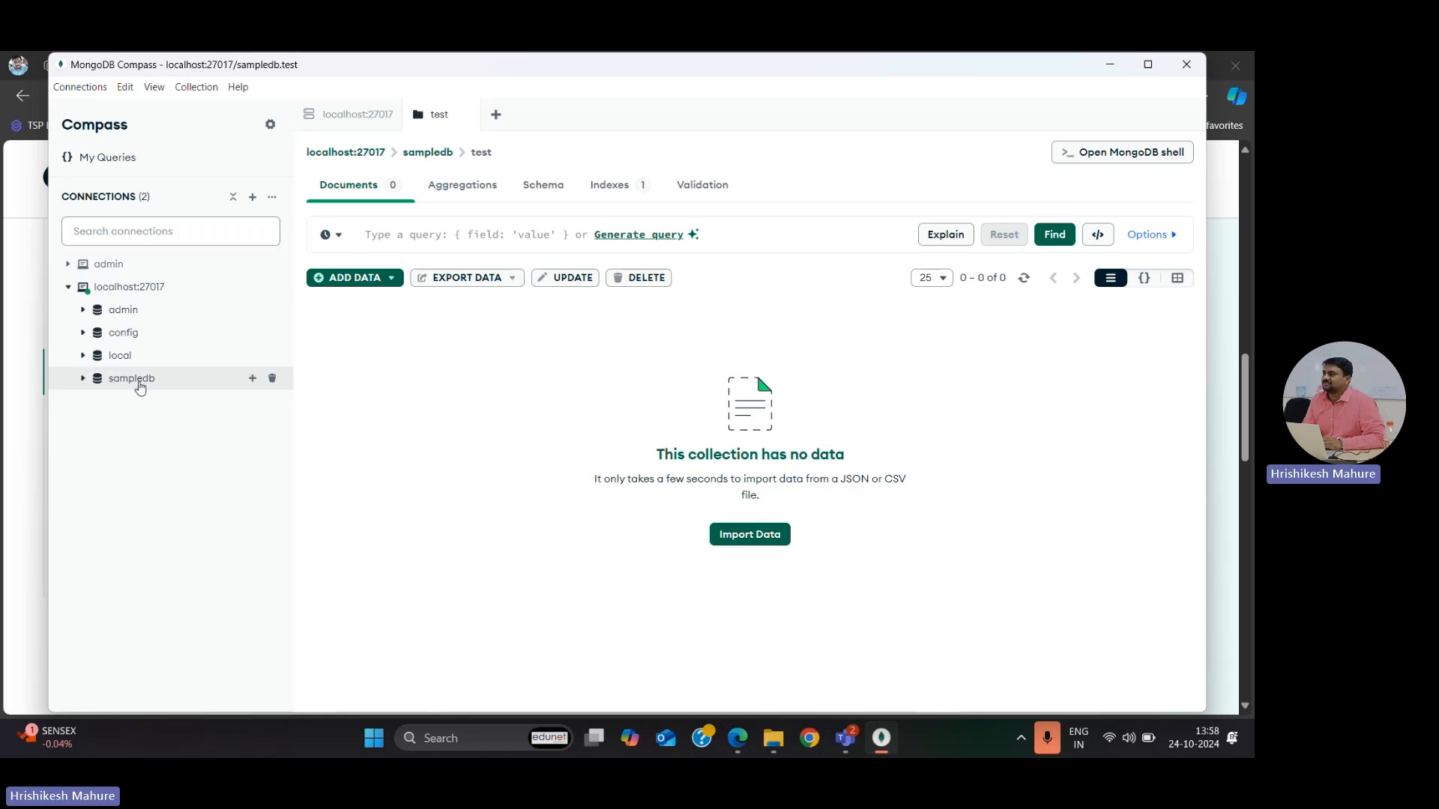
click(85, 381)
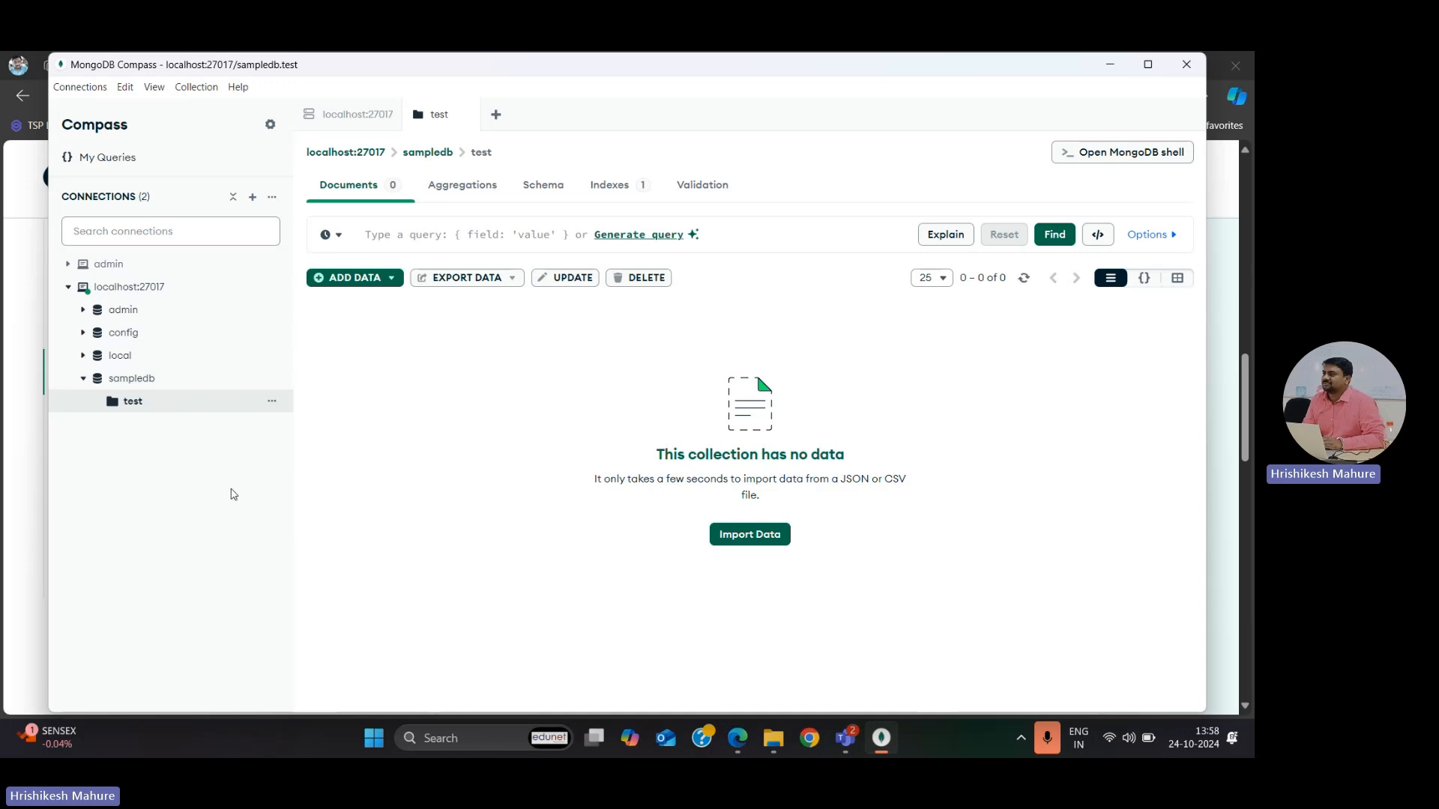
click(82, 379)
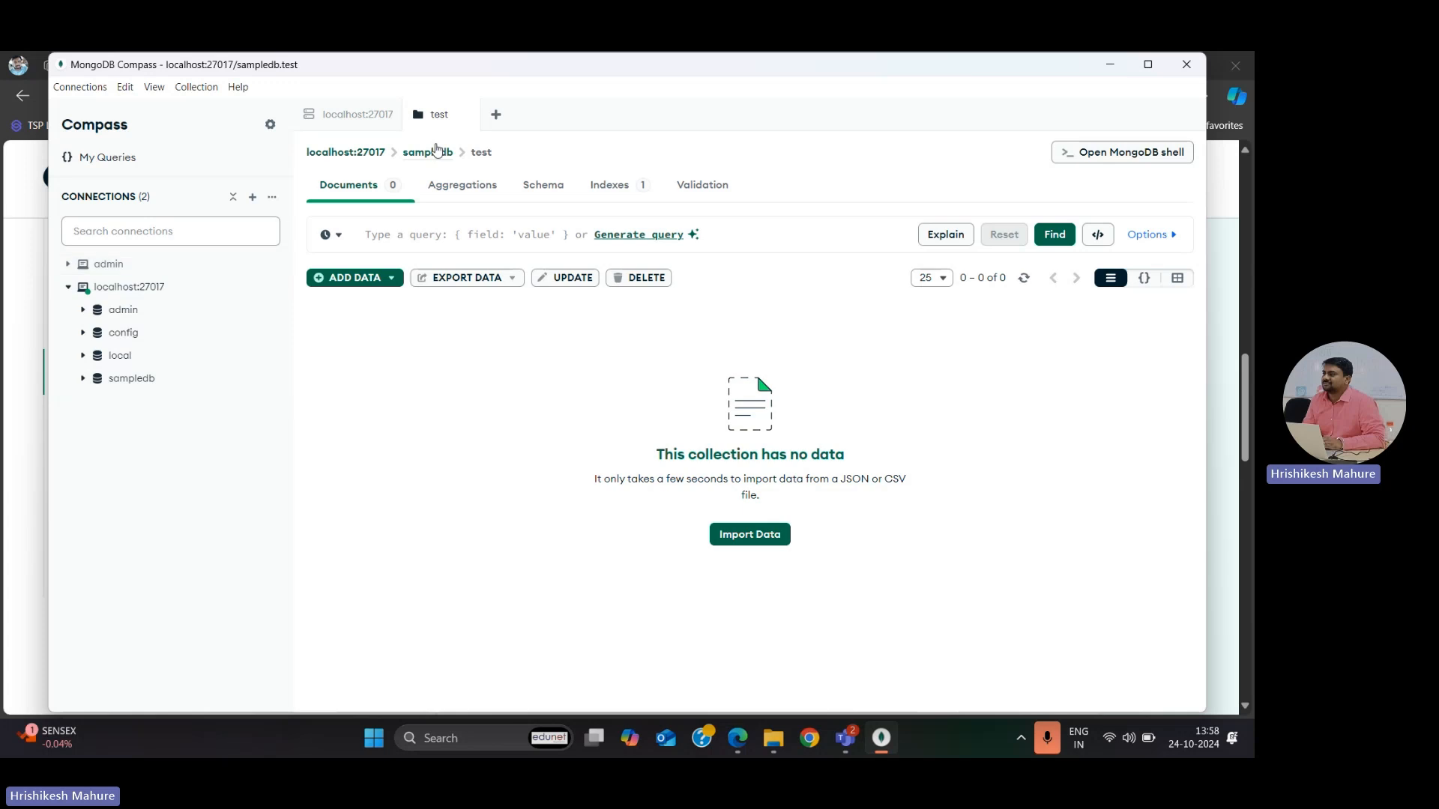
click(494, 116)
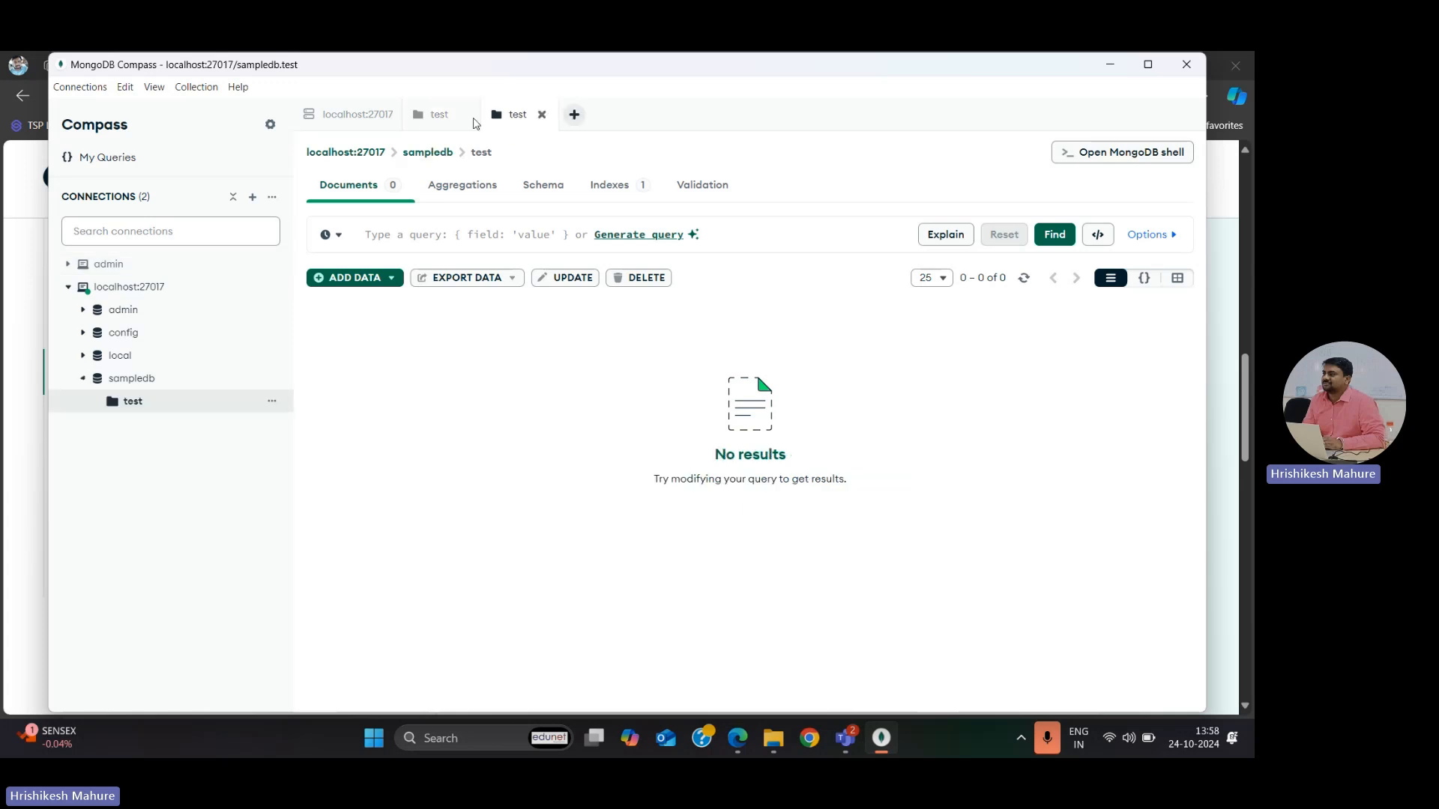
click(464, 116)
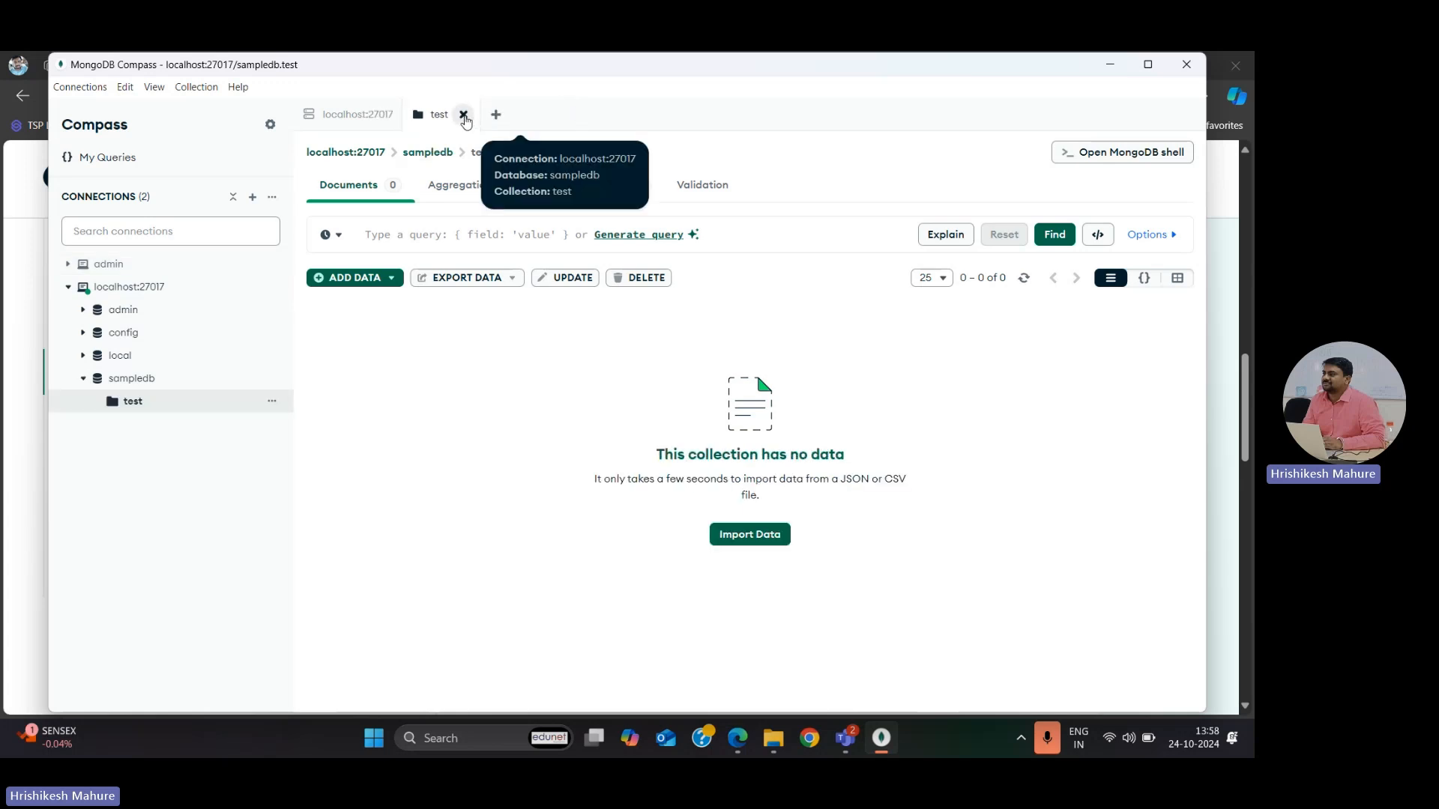
Step: Close the open test and localhost:27017 tabs and open the MongoDB shell for the localhost:27017 connection
click(463, 116)
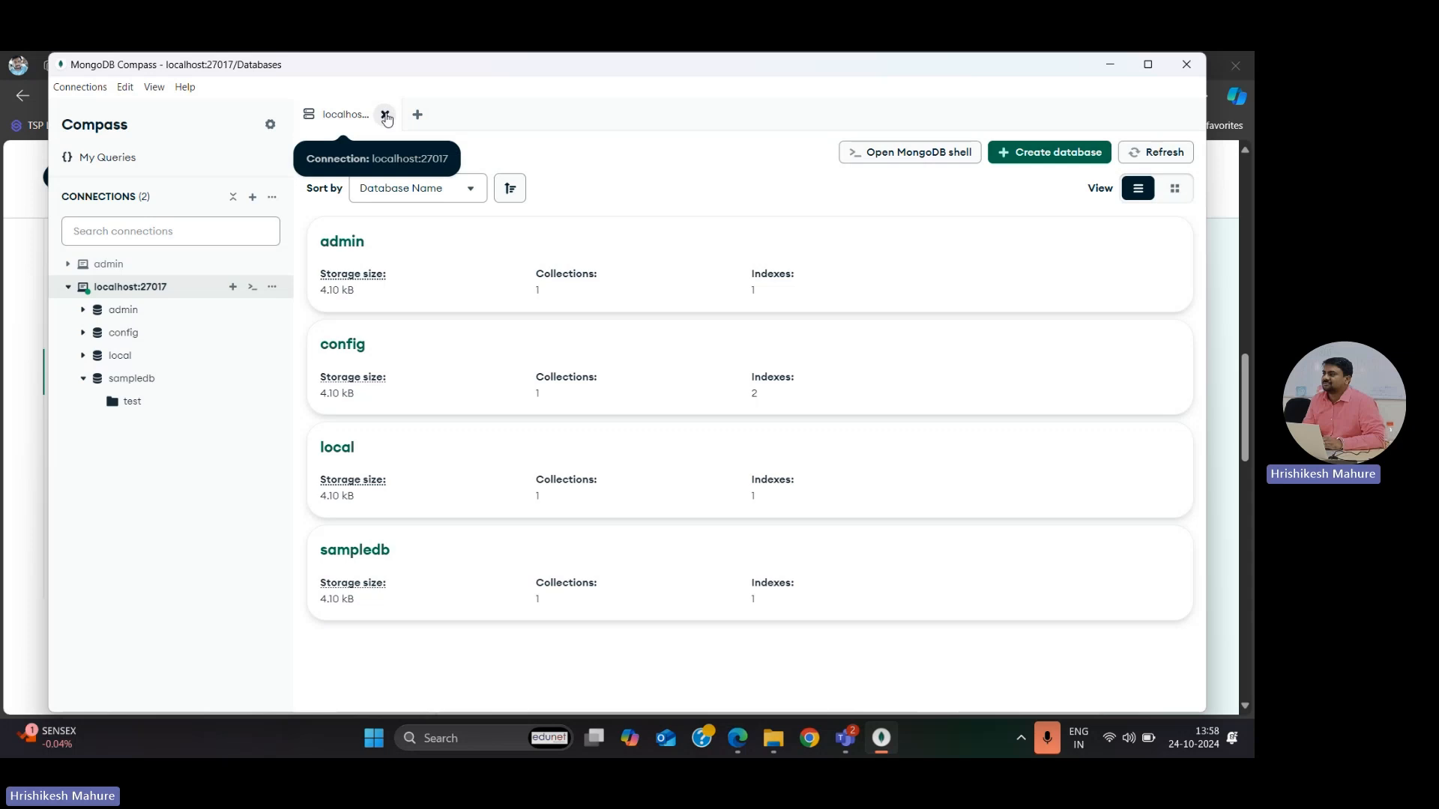
click(385, 115)
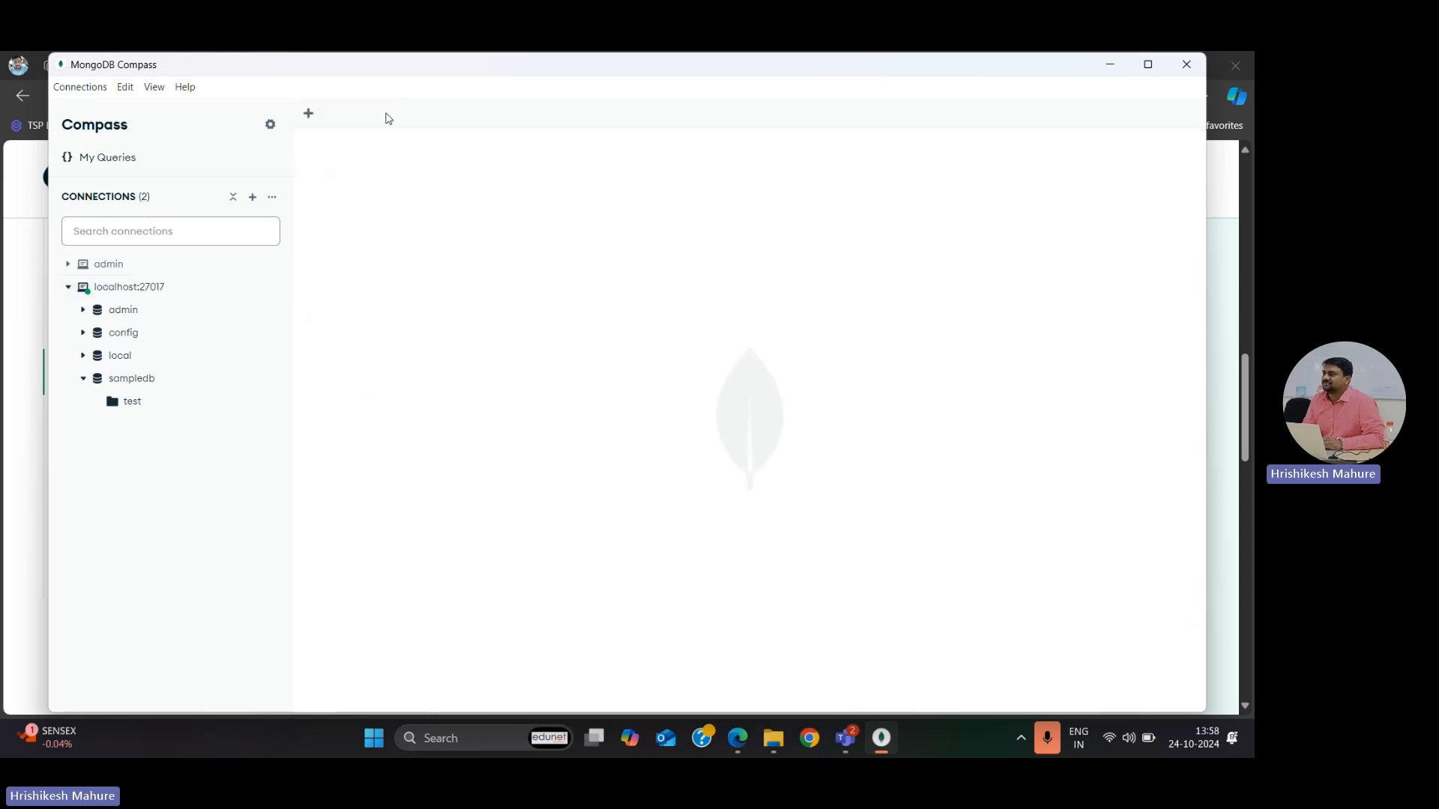
click(119, 291)
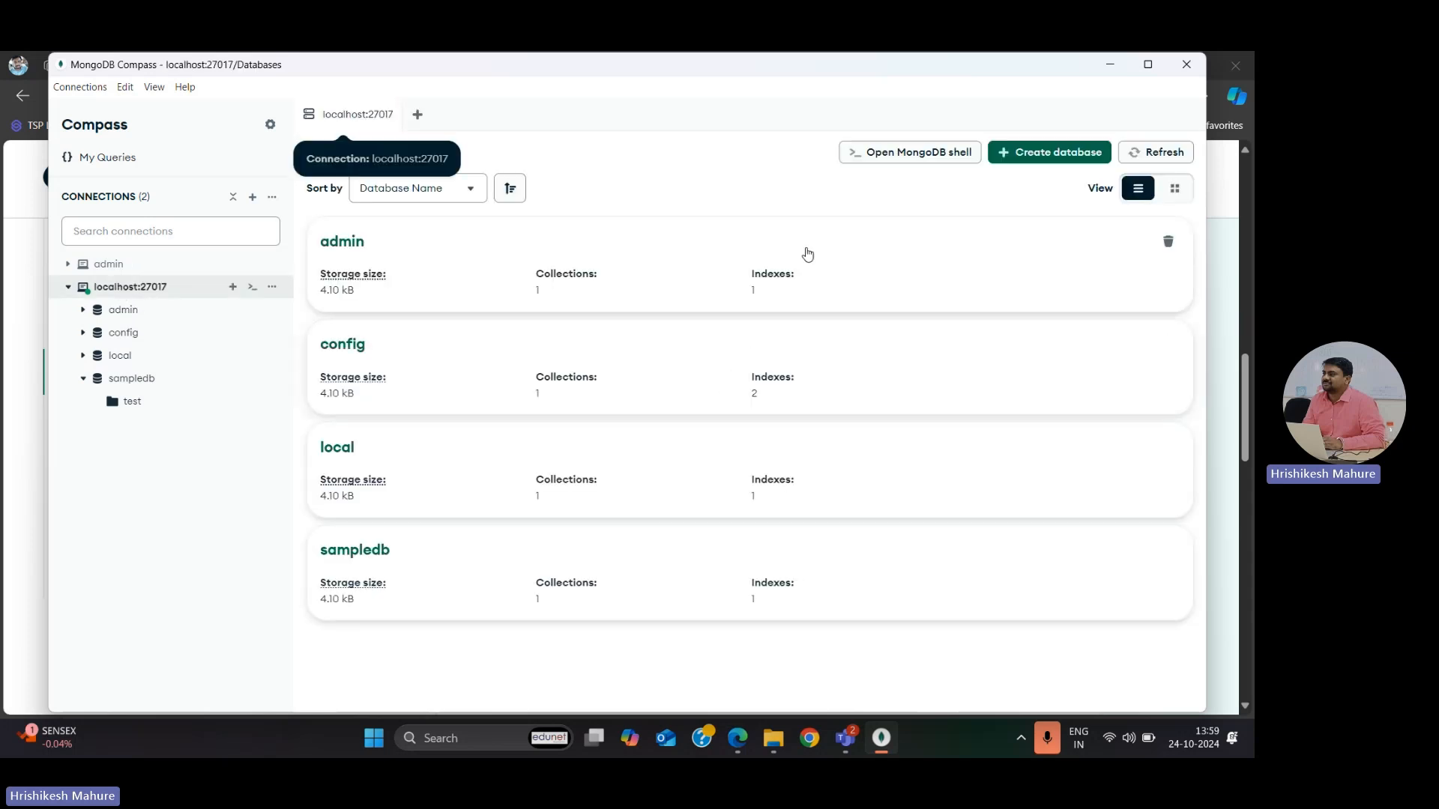
click(896, 154)
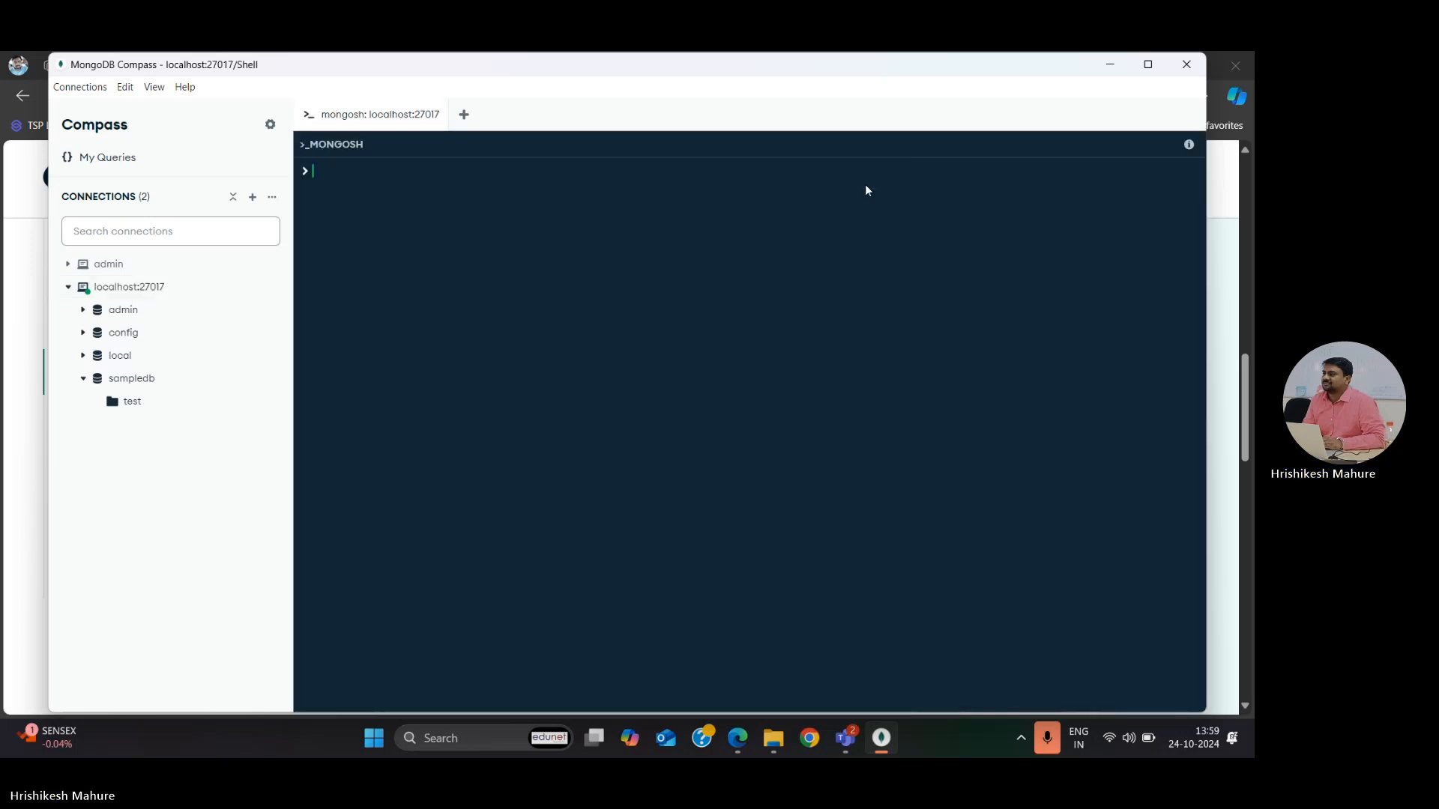
click(82, 379)
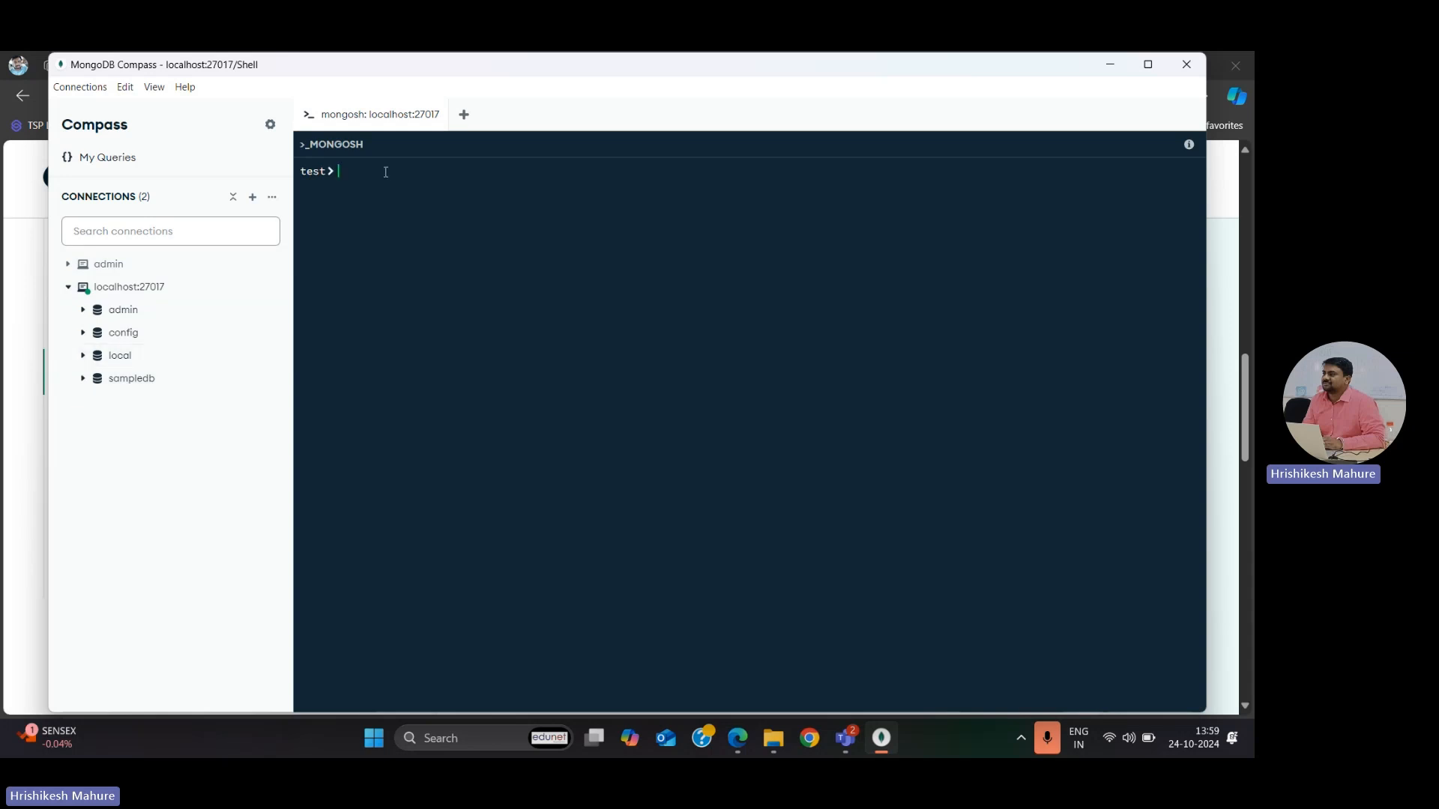
Step: Switch the shell to a new database named sample2db with the use command
text(use )
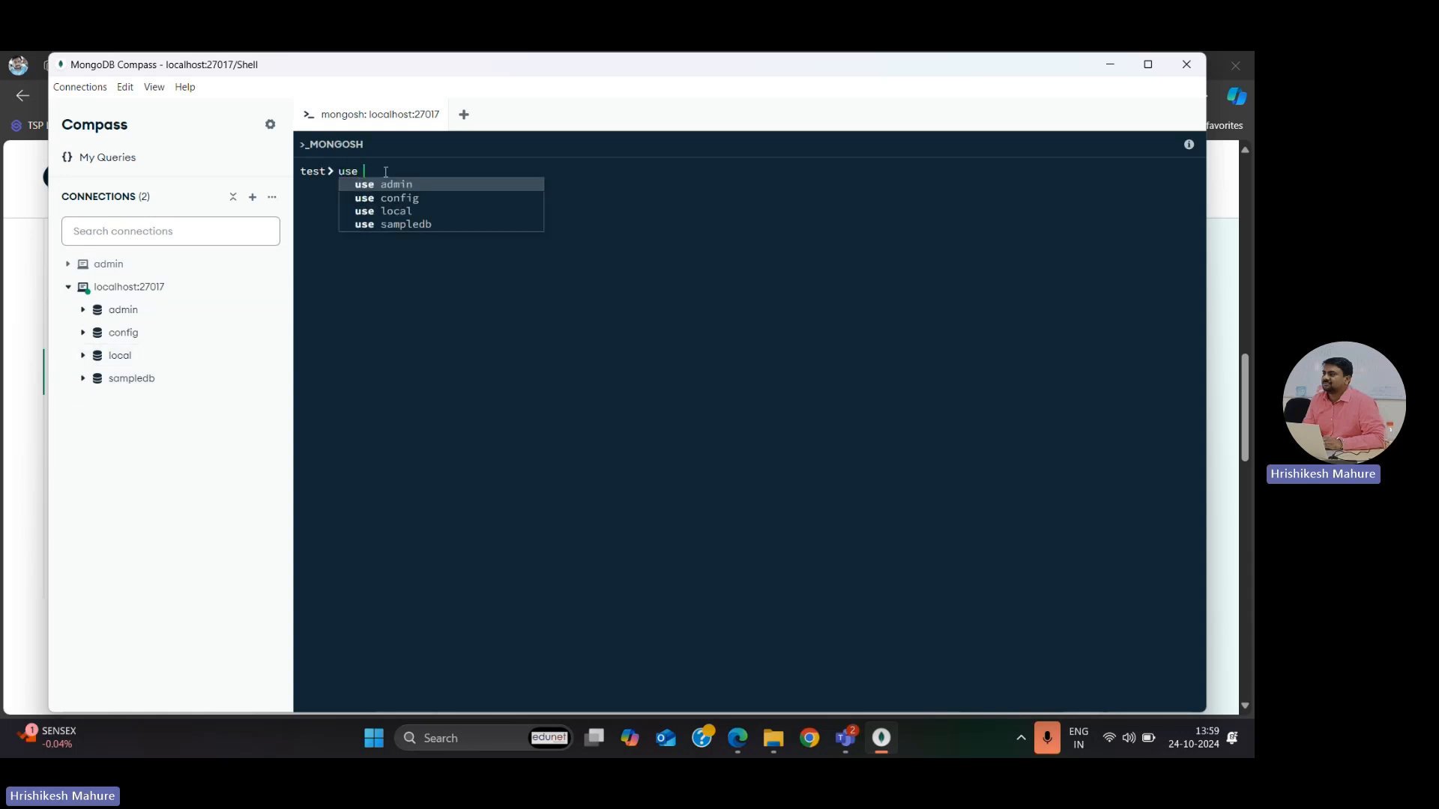
text(samp)
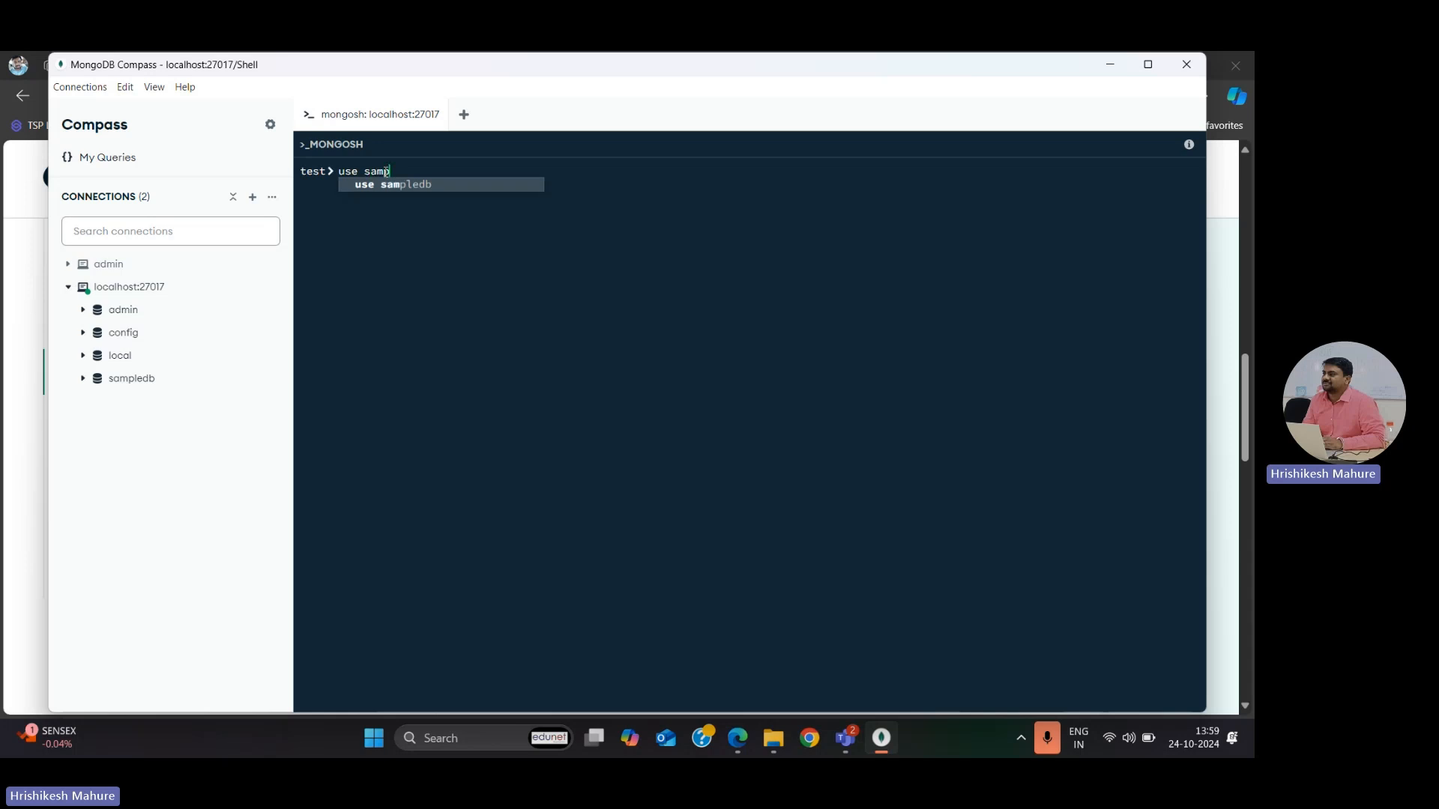
text(le2d)
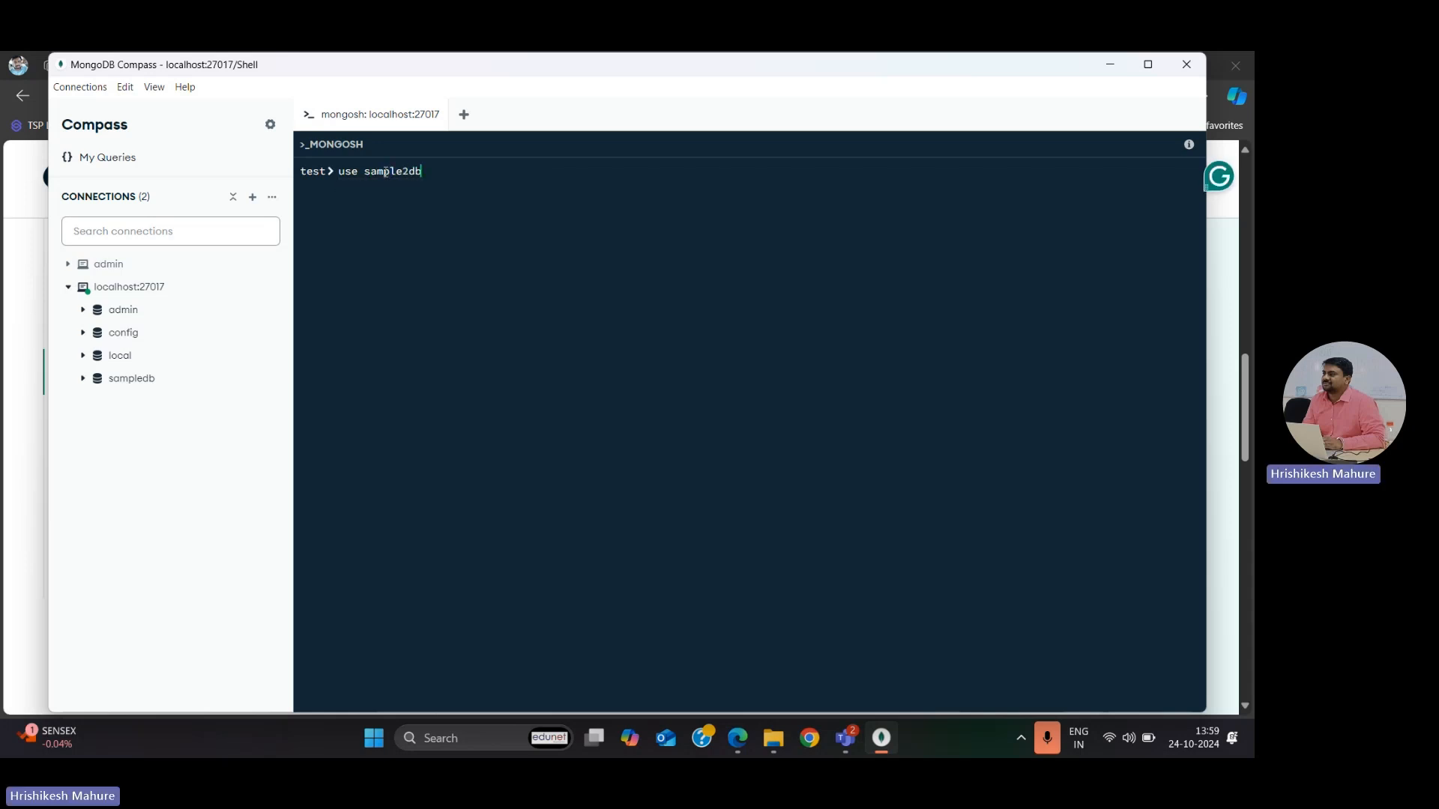
text(b)
key(Return)
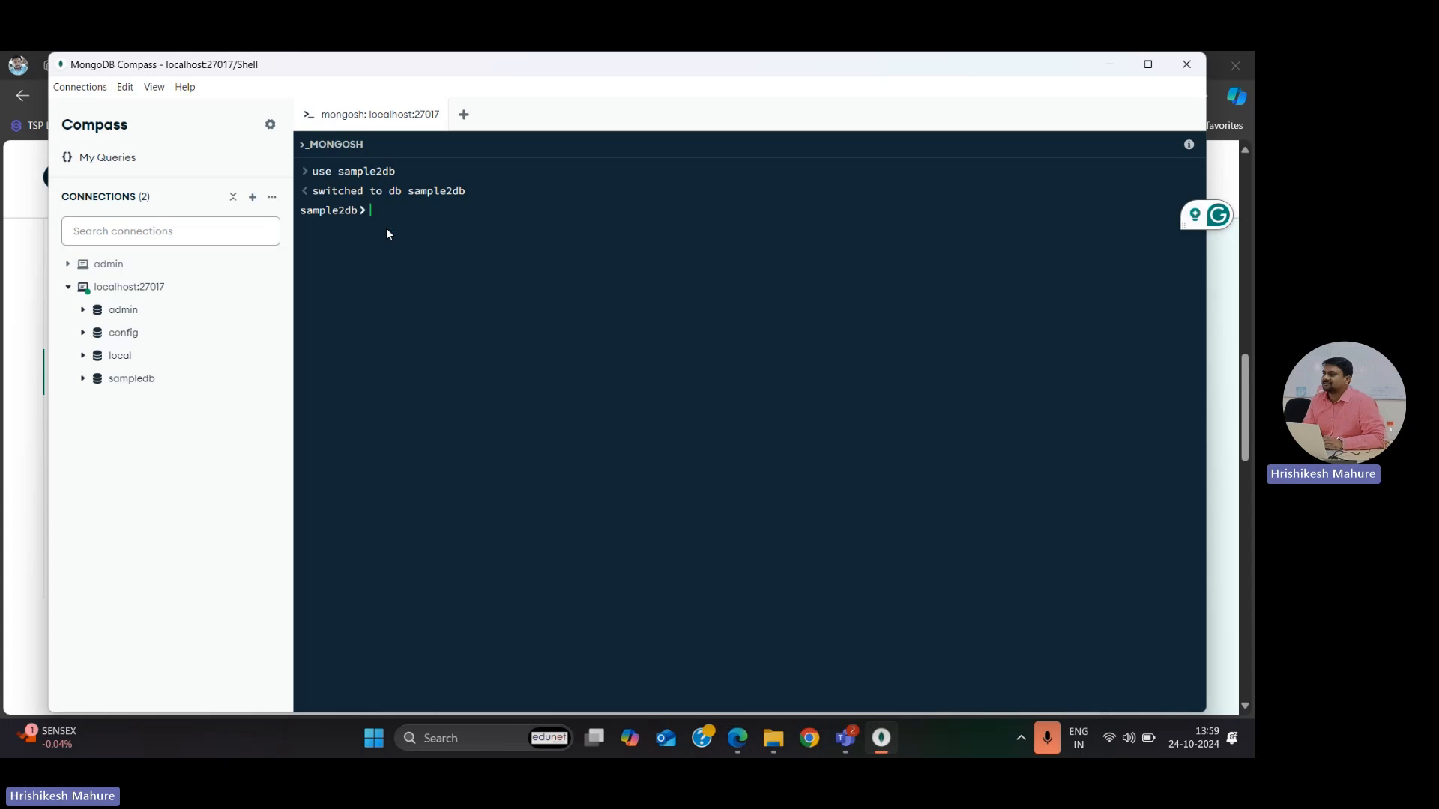
Step: Create a collection named test in sample2db by running db.createCollection('test') in the shell
text(d)
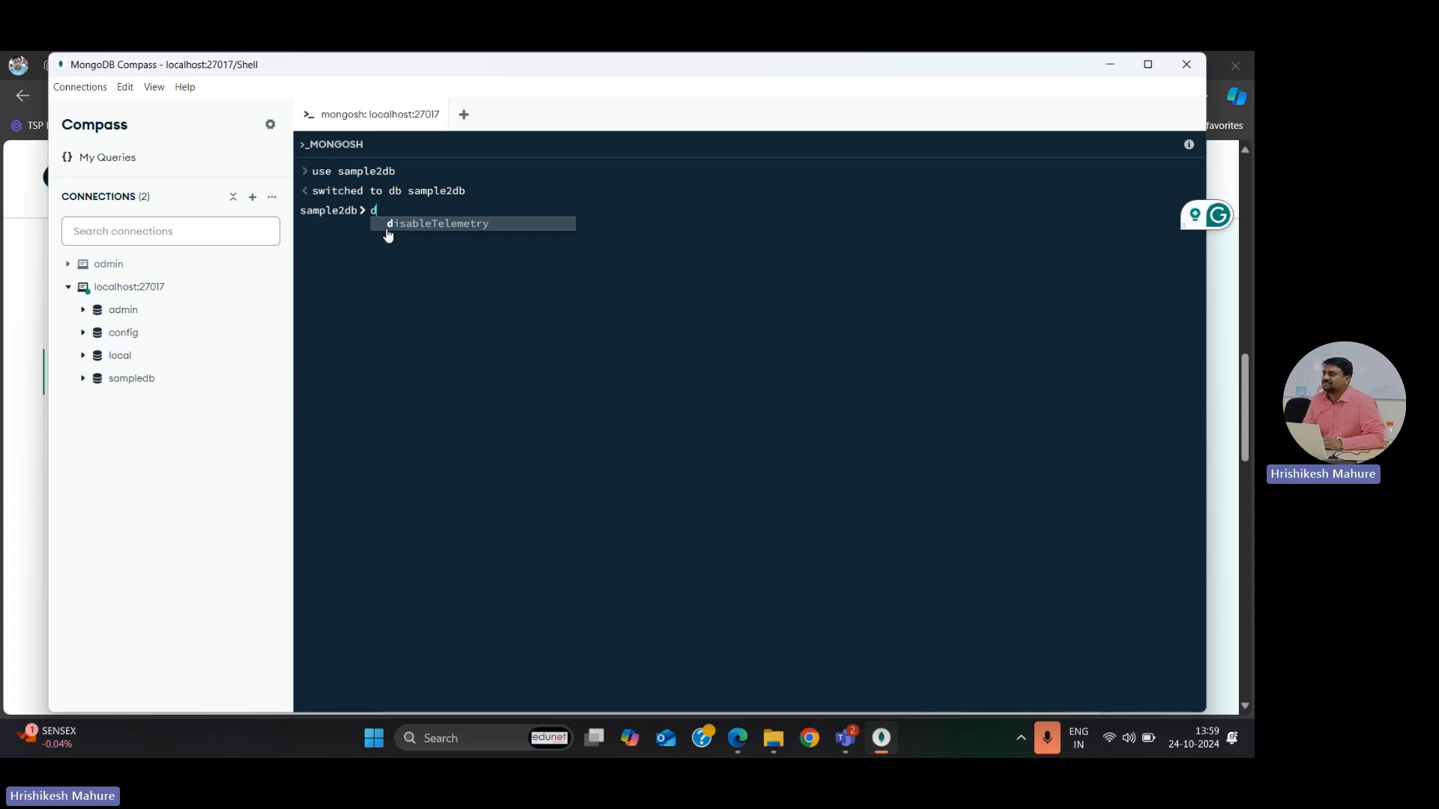
text(b.c)
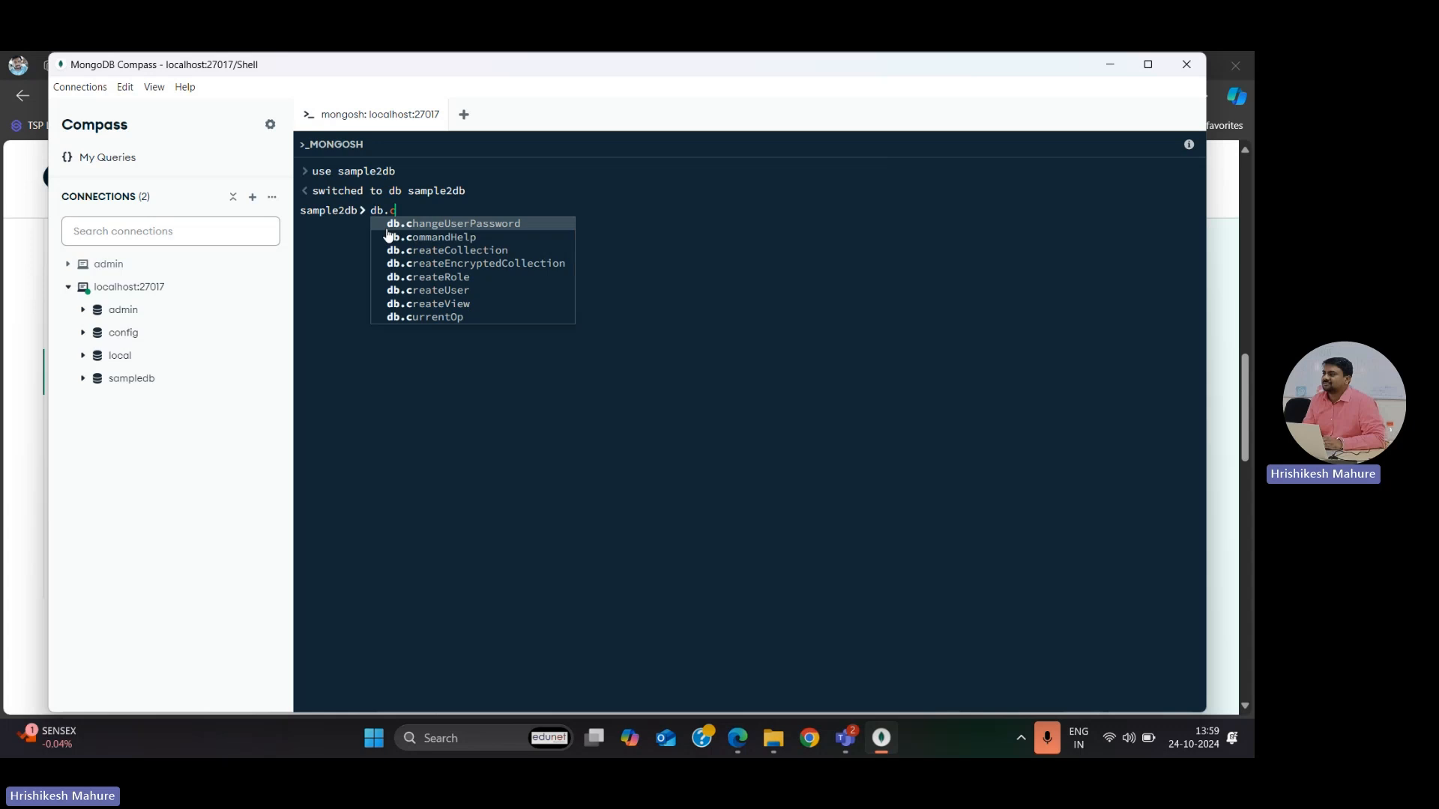
text(re)
key(Tab)
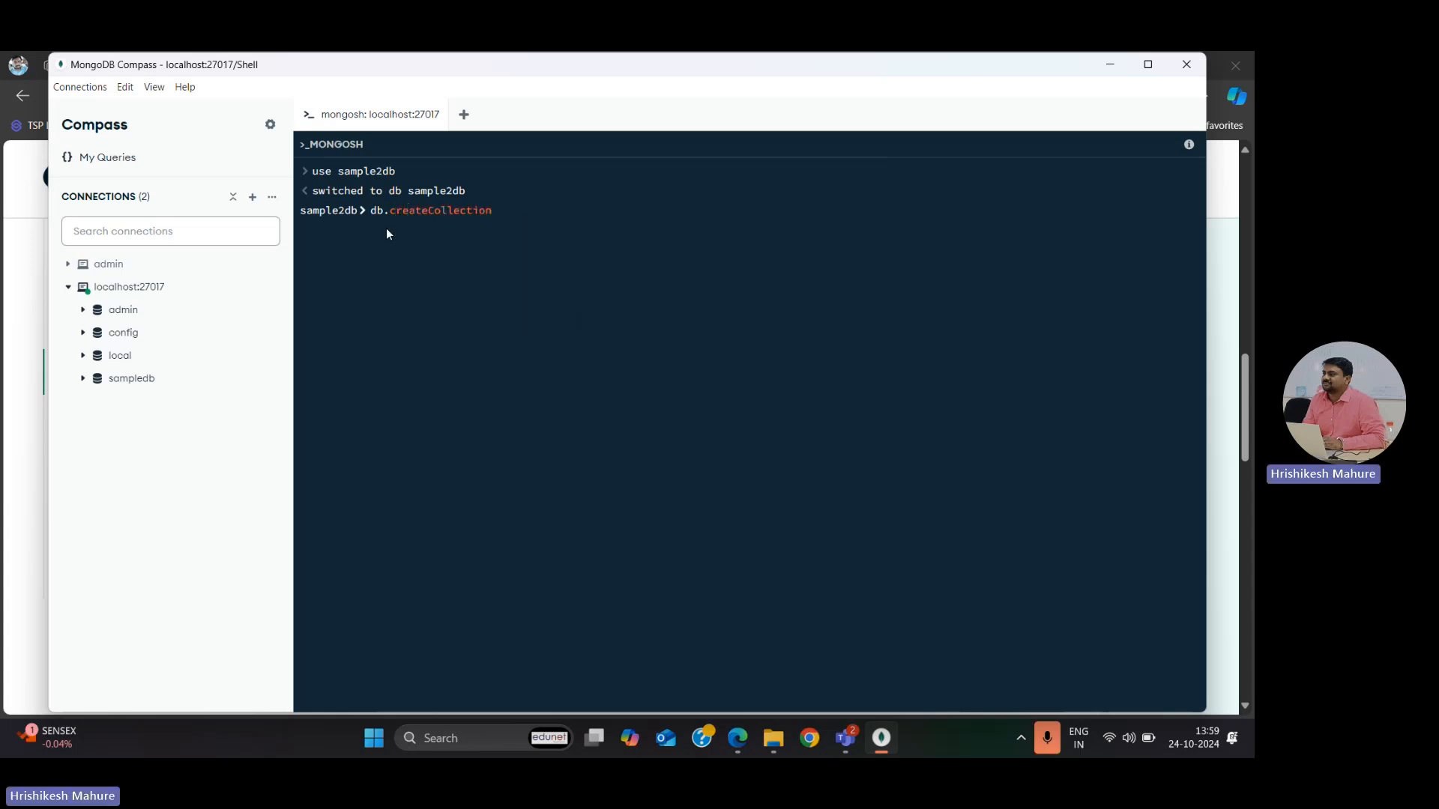
text(('test)
key(Return)
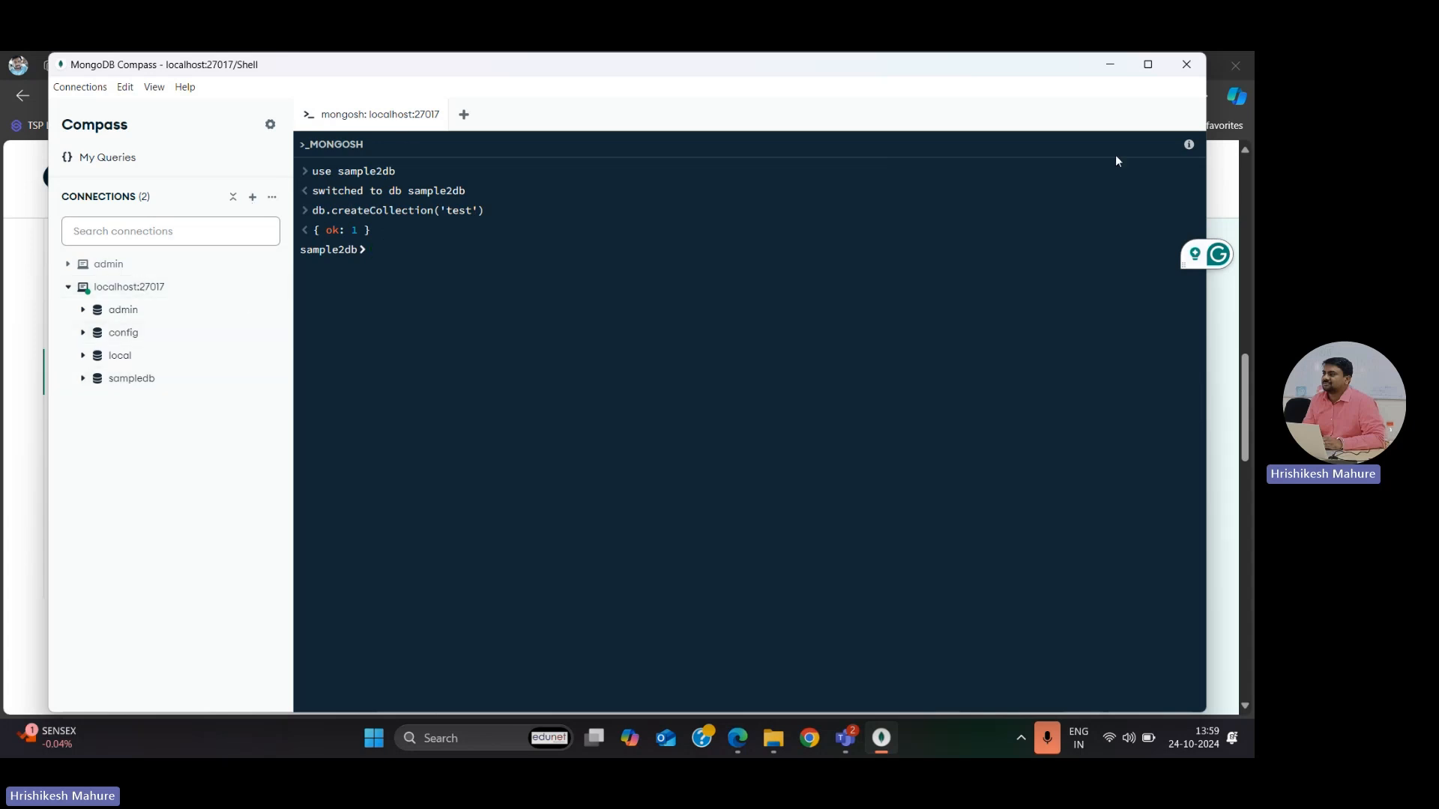
Step: Refresh the localhost:27017 database list and open sample2db to check its collections, collapsing it in the connection tree
click(121, 288)
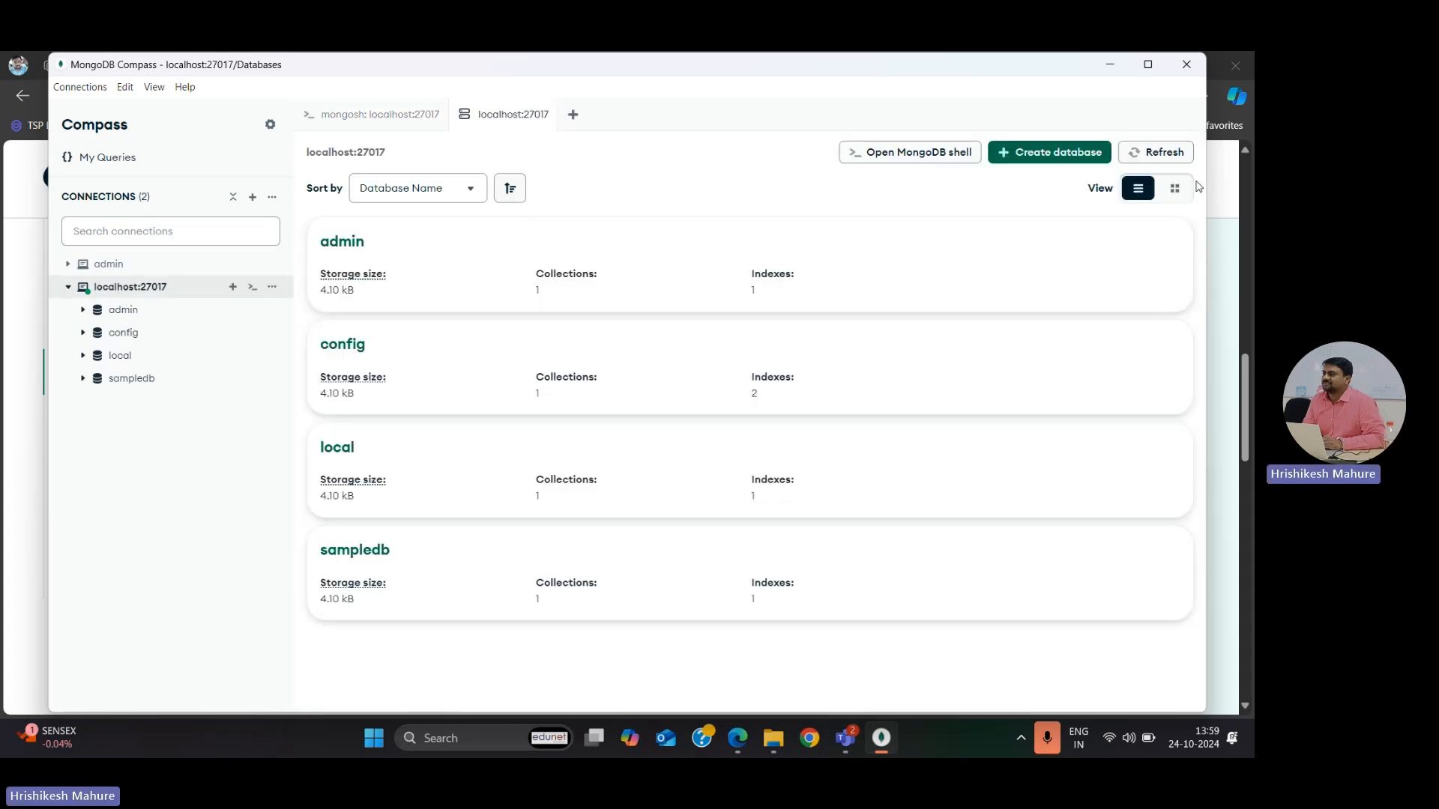
click(1154, 161)
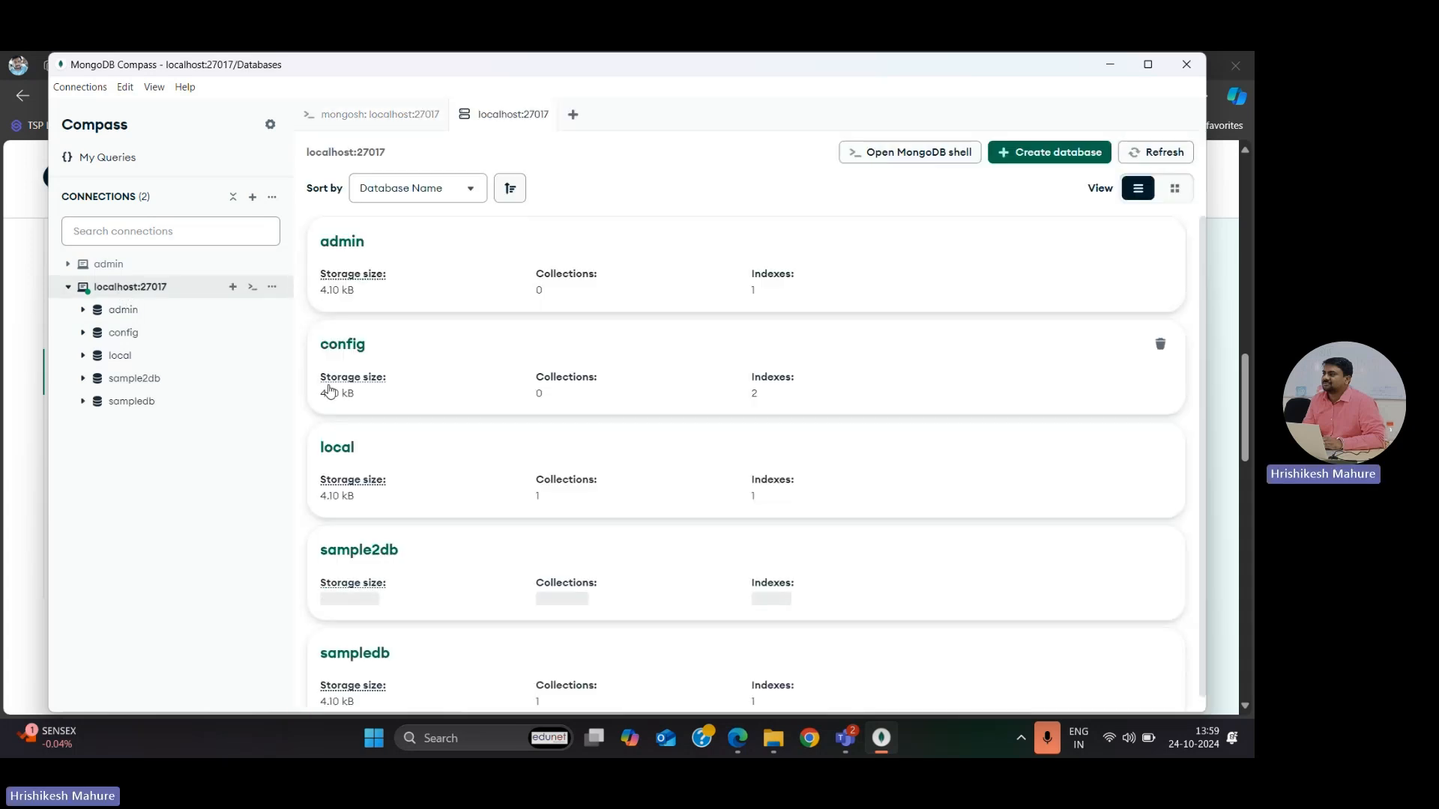
click(113, 384)
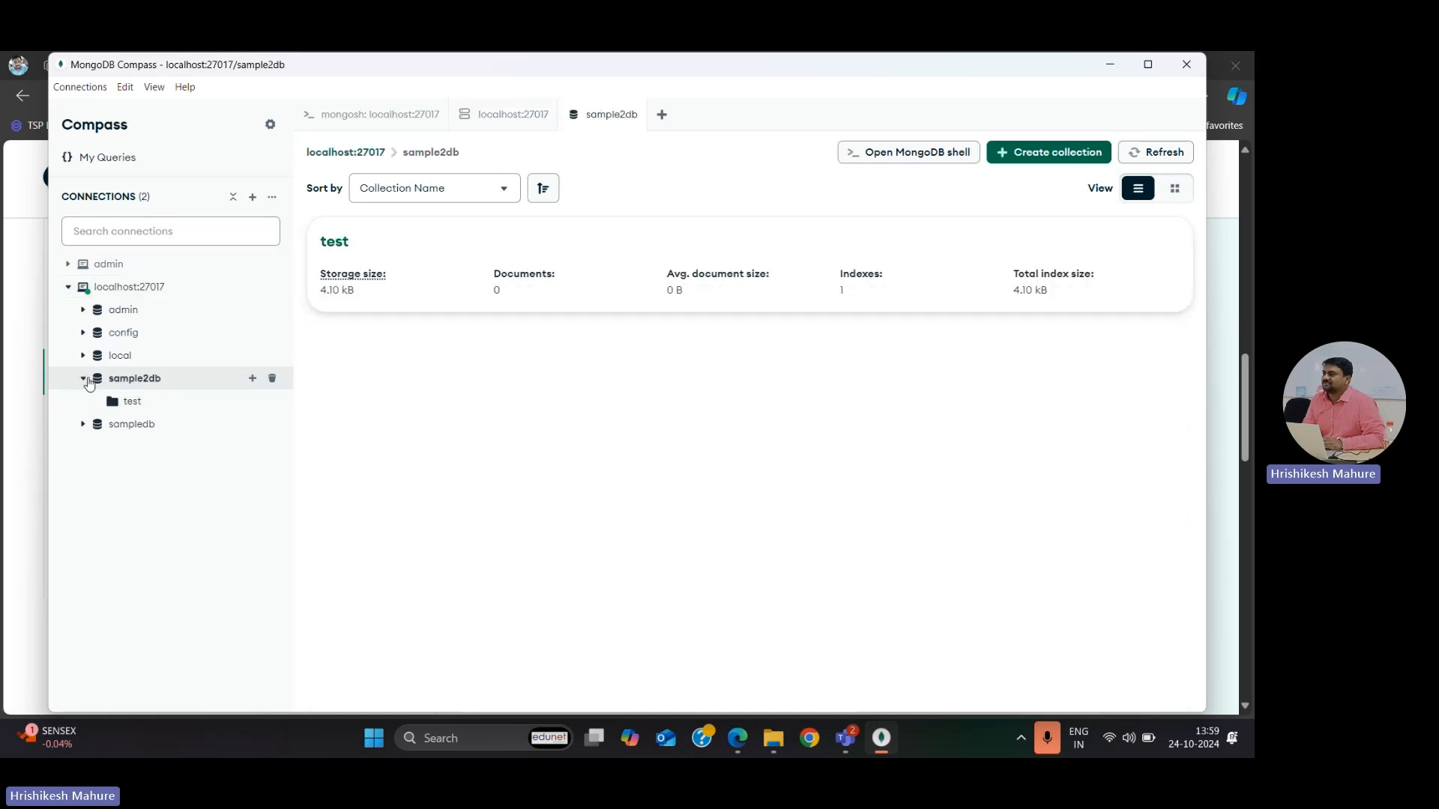
click(85, 379)
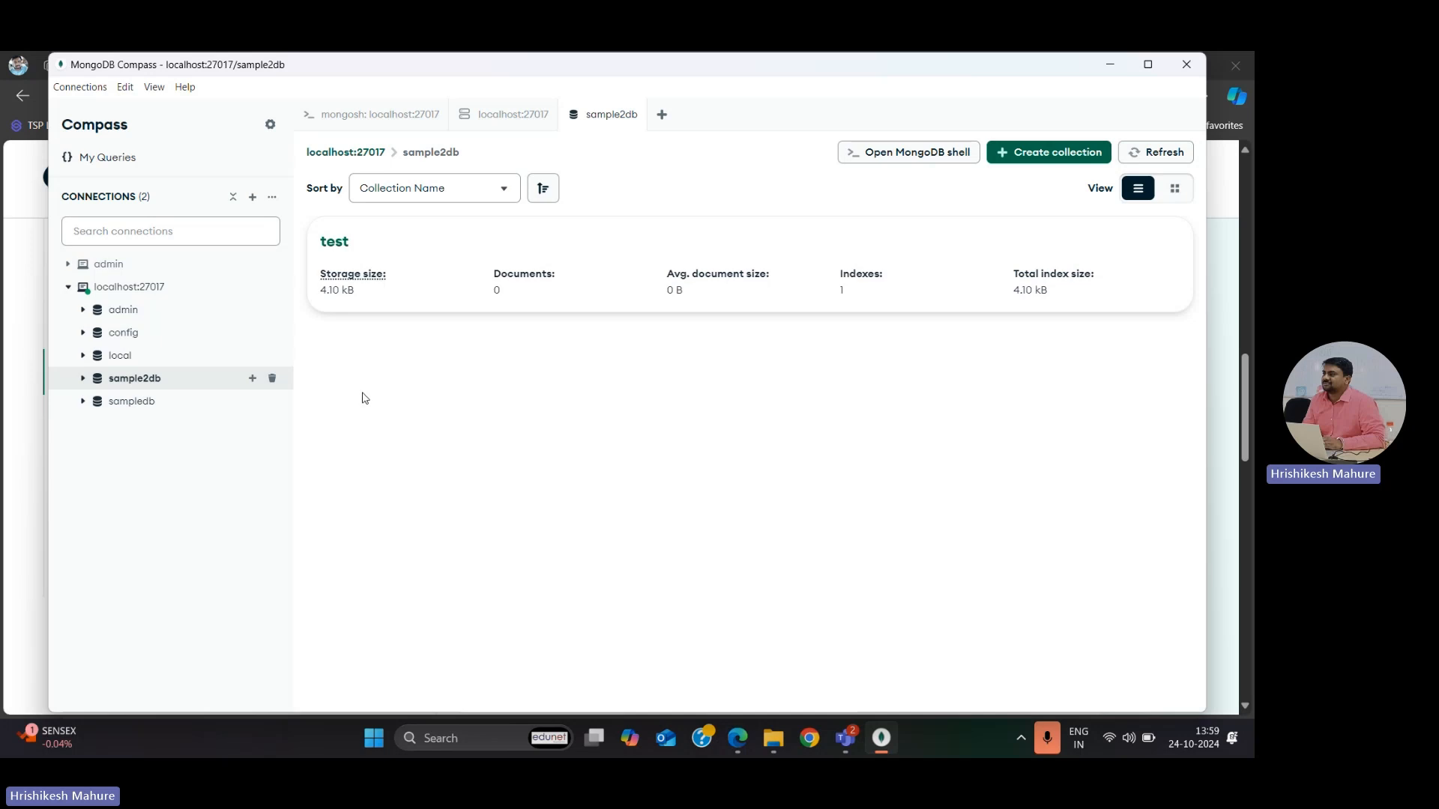